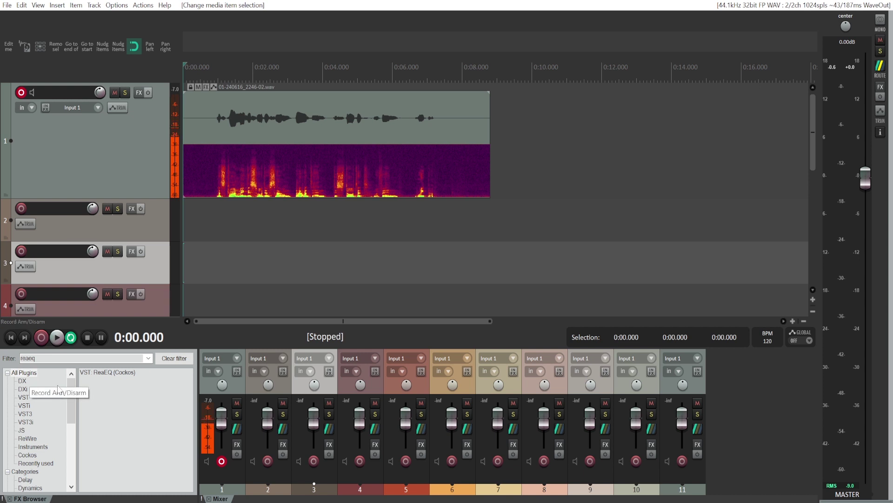
Find plug-ins matching "bit red" and add JS: Bit Reduction/Dither w/Noise Shaping to the audio item on track 1.
double_click(28, 357)
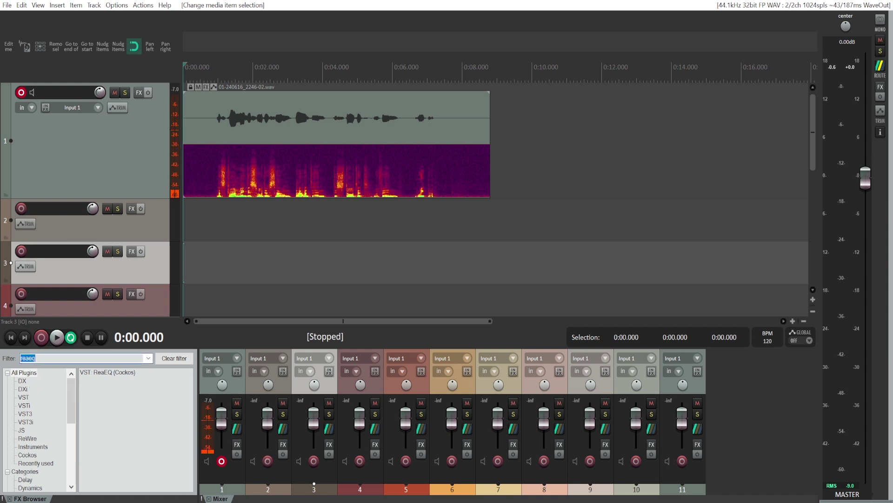
key("BackSpace")
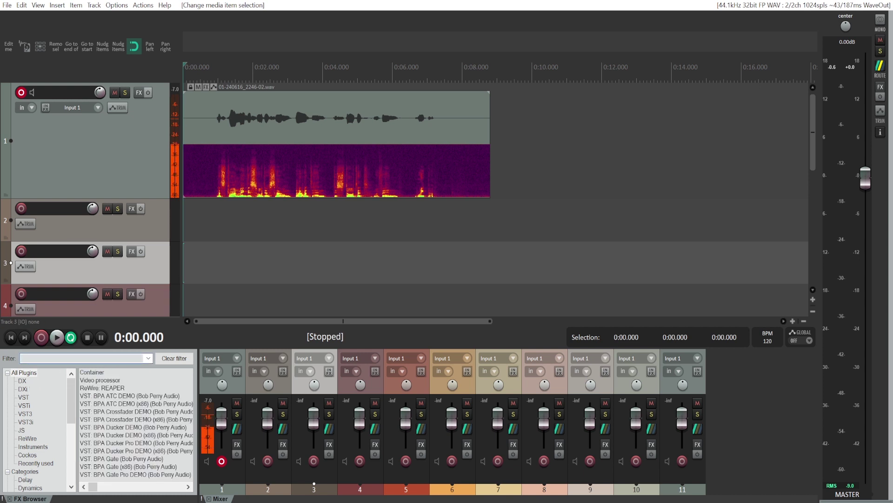
type("bit red")
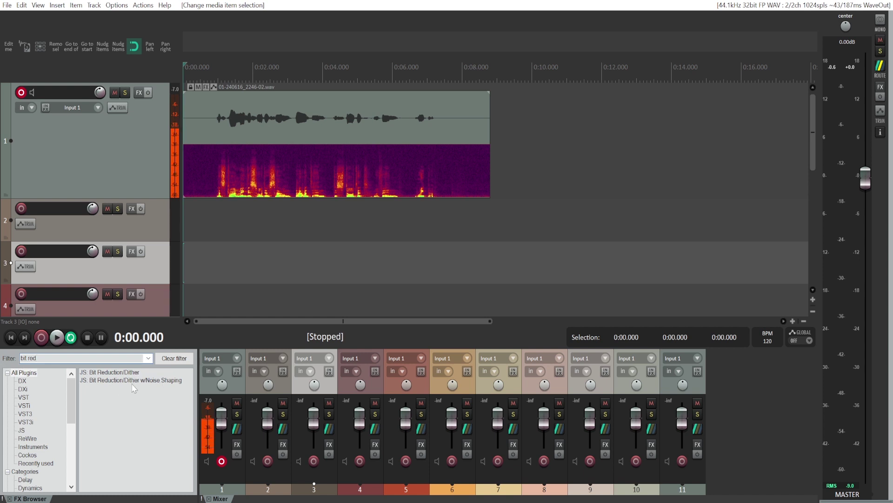
left_click_drag(126, 383, 157, 381)
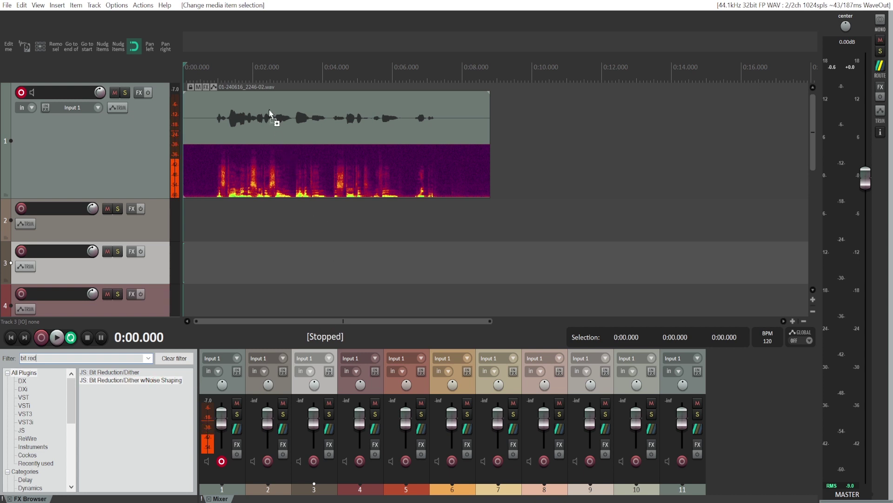
left_click_drag(270, 113, 224, 116)
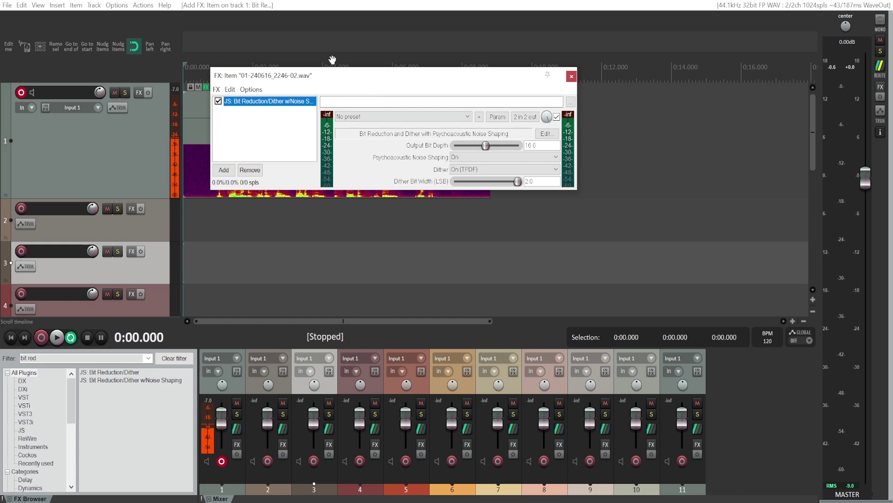
left_click_drag(320, 84, 349, 123)
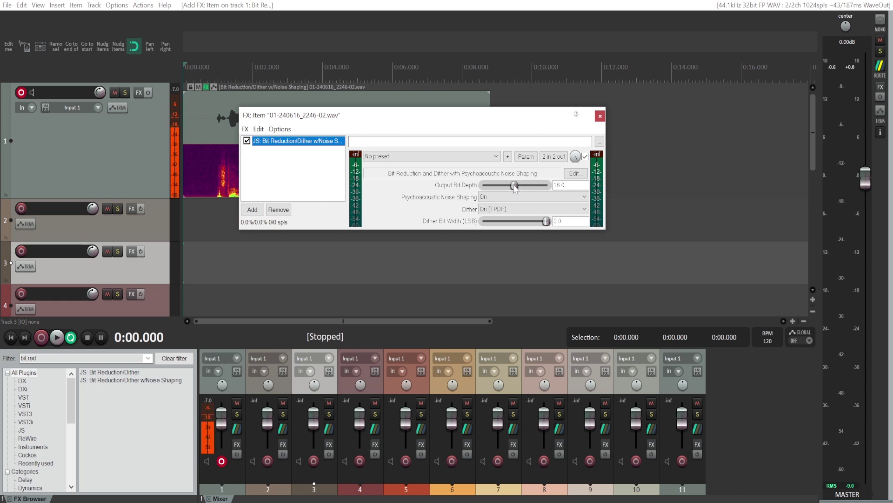
Bypass the bit reduction effect and audition the unprocessed item.
left_click(246, 140)
left_click(58, 338)
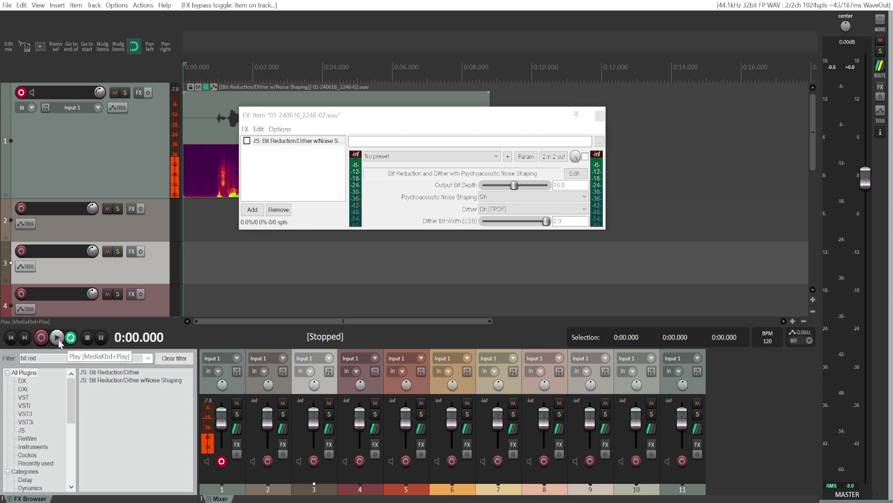
left_click(86, 340)
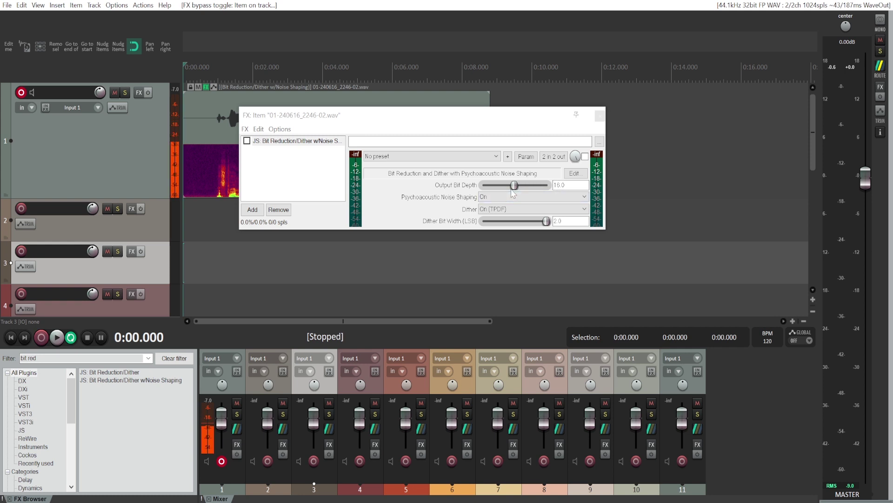
Lower the output bit depth to 7.0 and enable the bit reduction effect while auditioning the item.
mouse_move(514, 185)
left_mouse_down()
mouse_move(501, 191)
mouse_move(506, 187)
left_mouse_up()
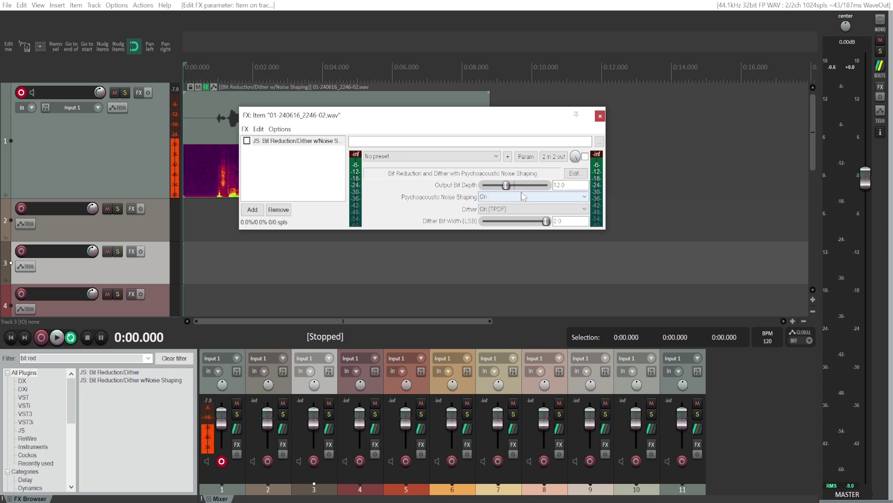
left_click_drag(507, 185, 502, 185)
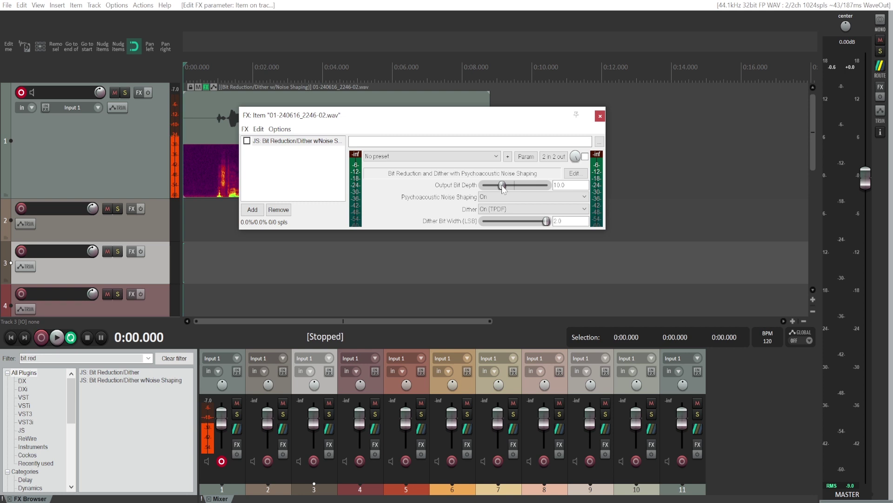
left_click(56, 342)
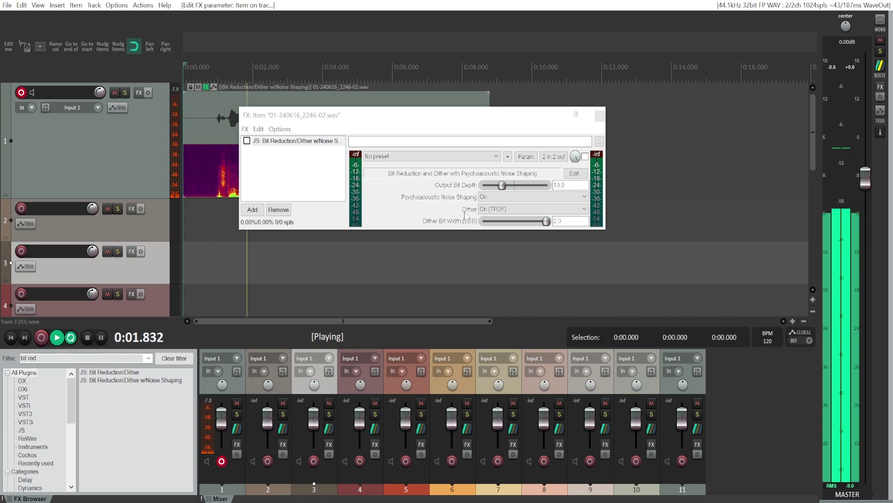
left_click_drag(506, 187, 500, 191)
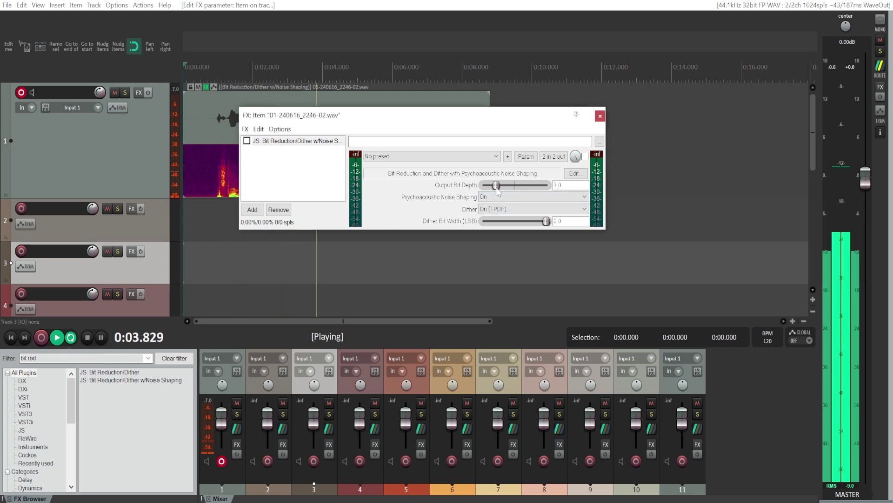
left_click(247, 141)
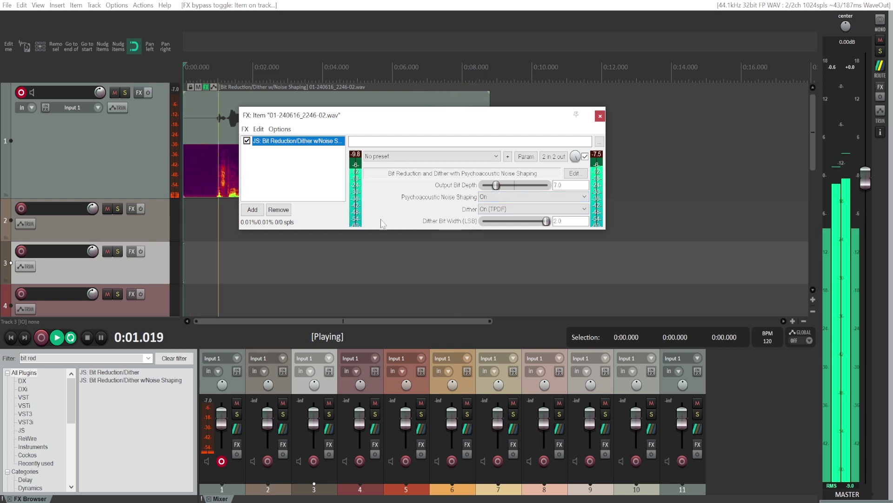
left_click(101, 337)
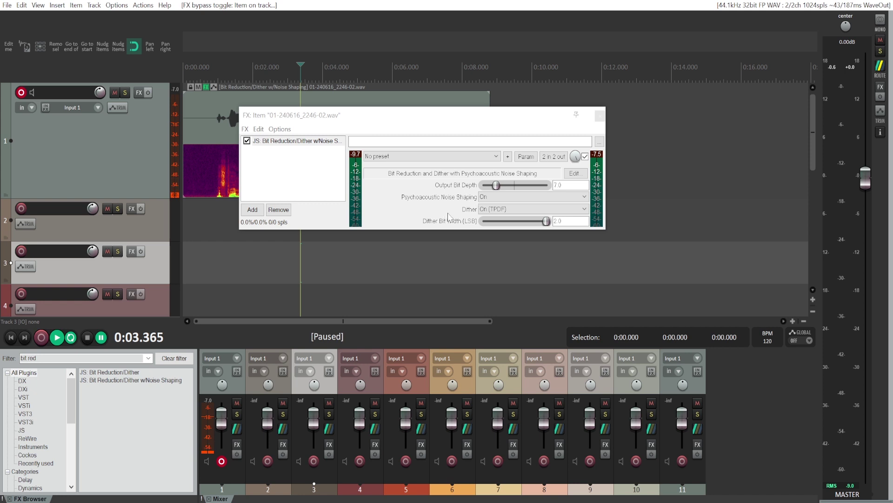
Set the psychoacoustic noise shaping to Off and audition the item briefly.
left_click(516, 197)
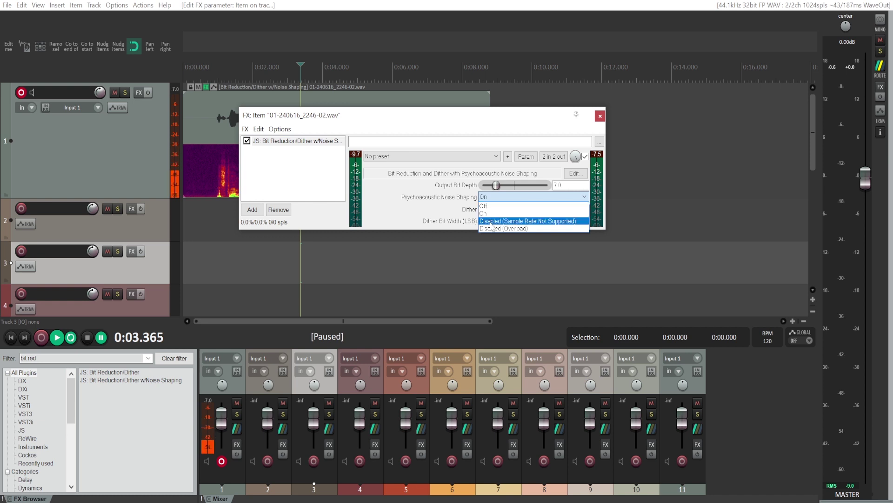
left_click(494, 205)
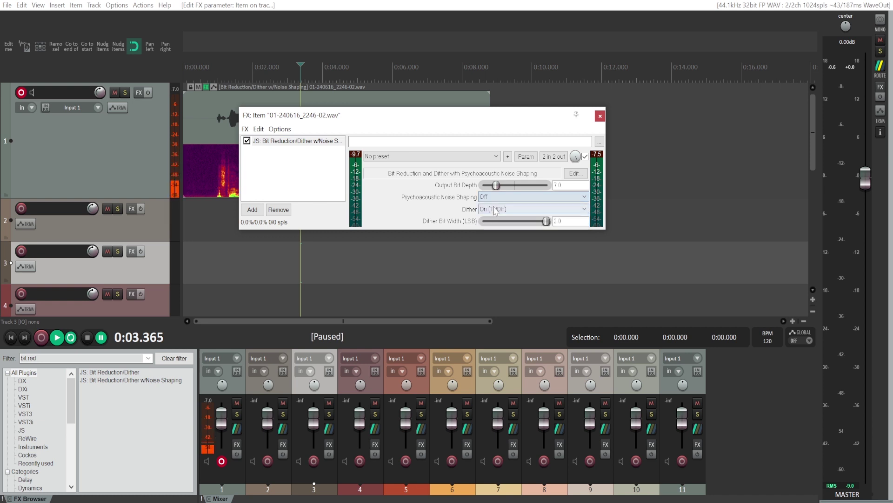
left_click(56, 337)
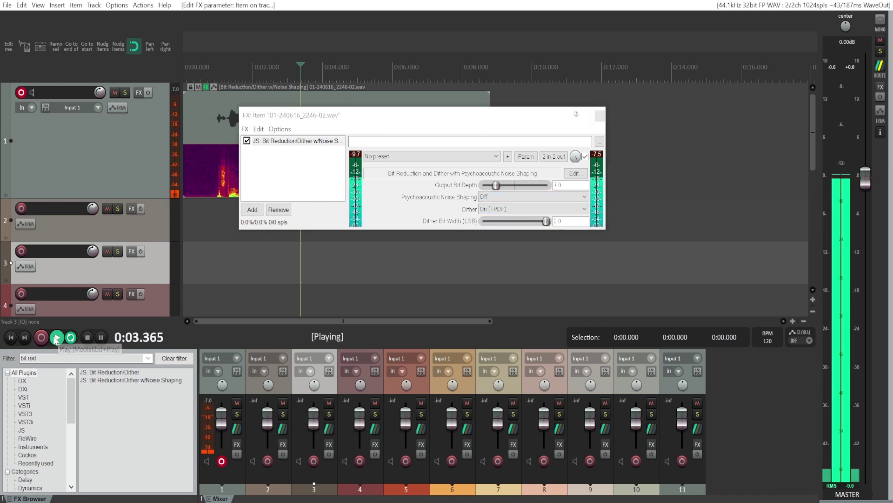
left_click(85, 338)
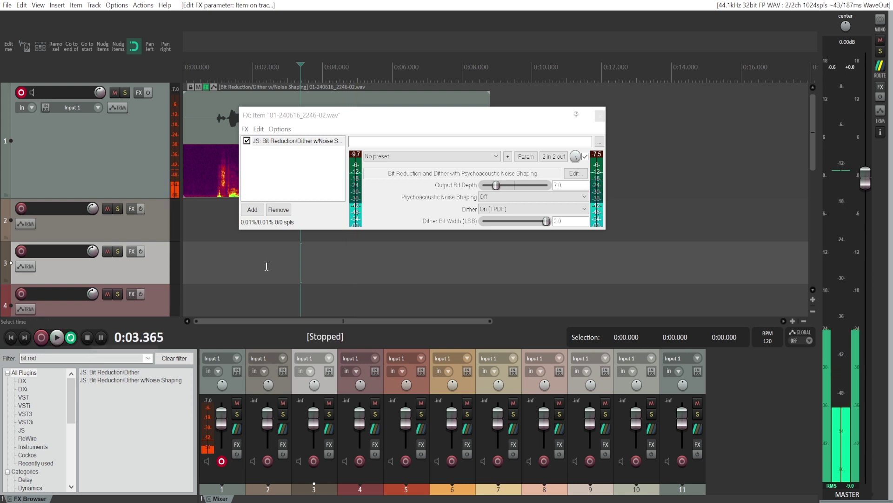
Set the dither to Off (Truncate), audition the item, and check the available dither options.
left_click(534, 207)
left_click(491, 218)
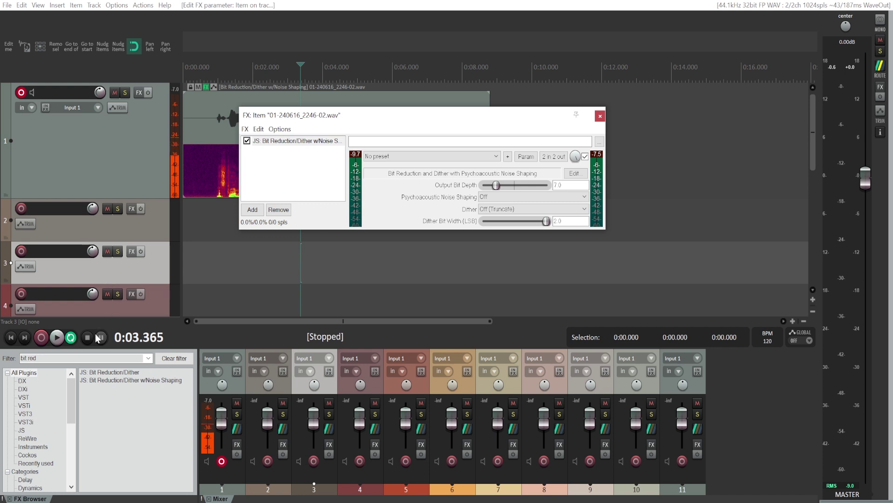
left_click(57, 338)
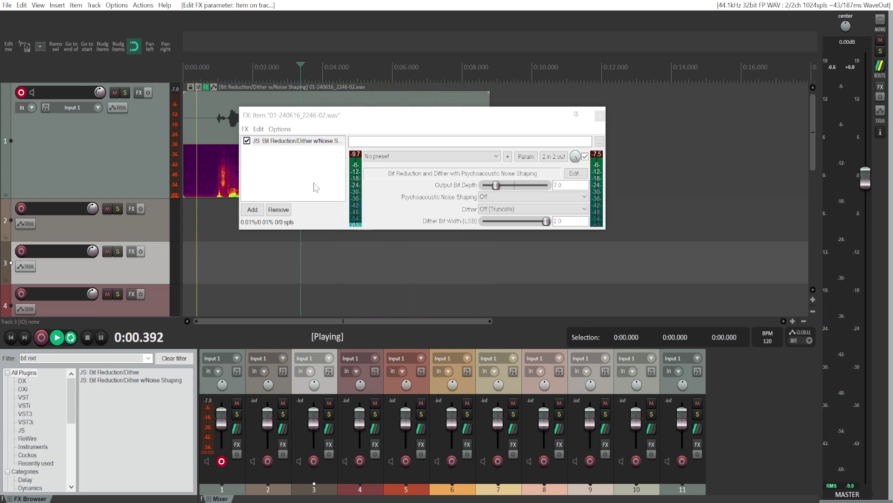
left_click(90, 337)
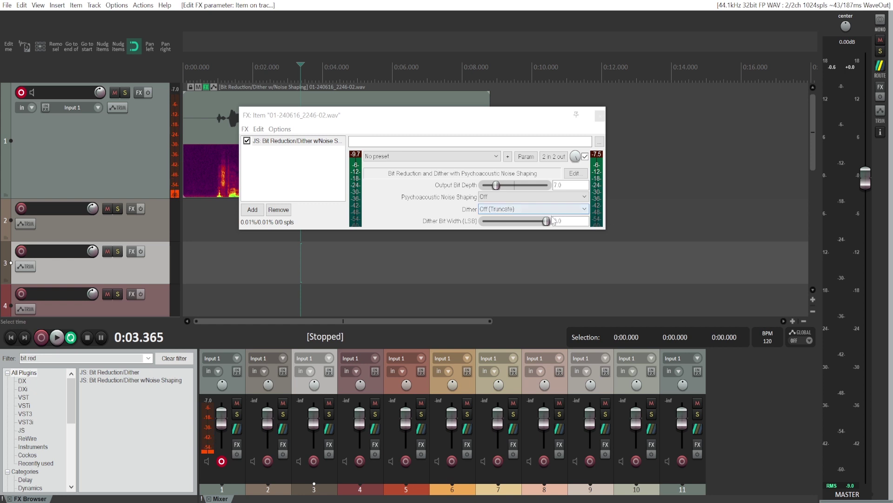
left_click(497, 209)
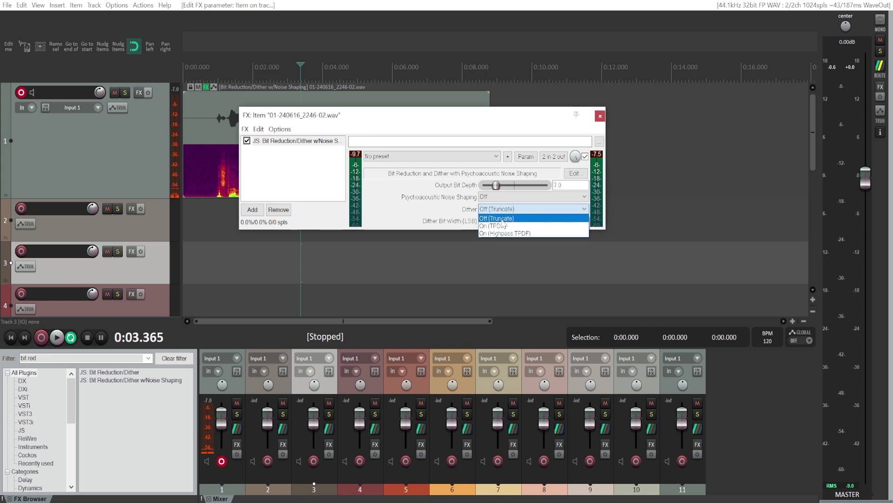
left_click(445, 212)
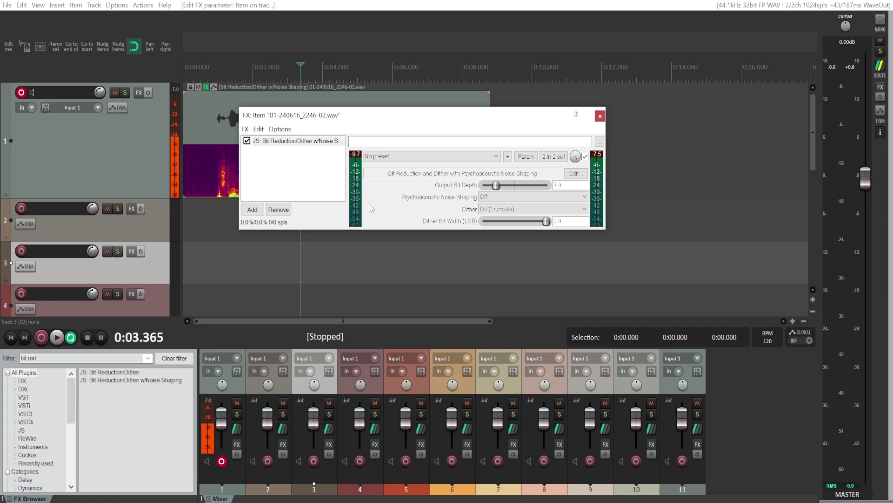
Bypass the bit reduction effect and add JS: White Noise Generator to the item, filtering the plug-ins by "white no".
left_click(247, 141)
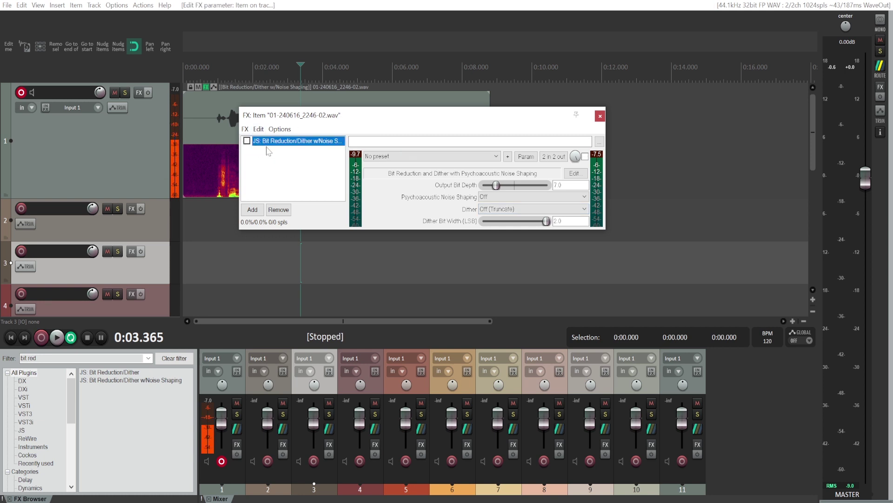
double_click(32, 358)
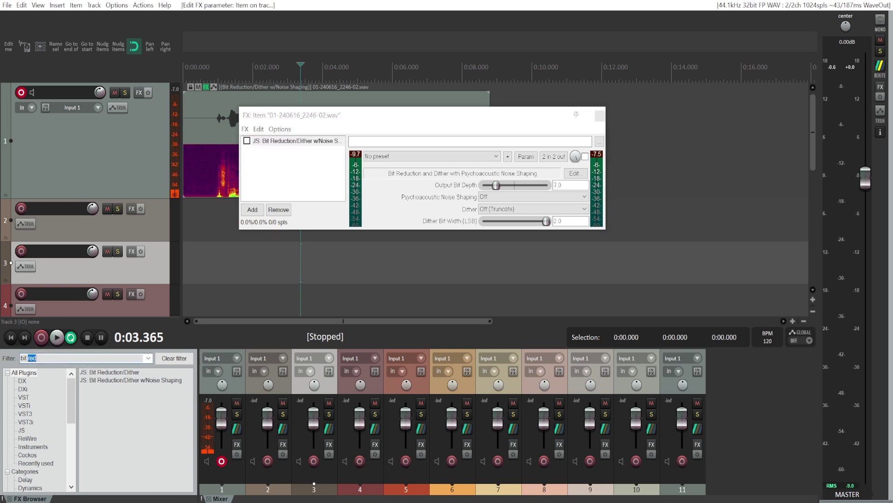
left_click(36, 358)
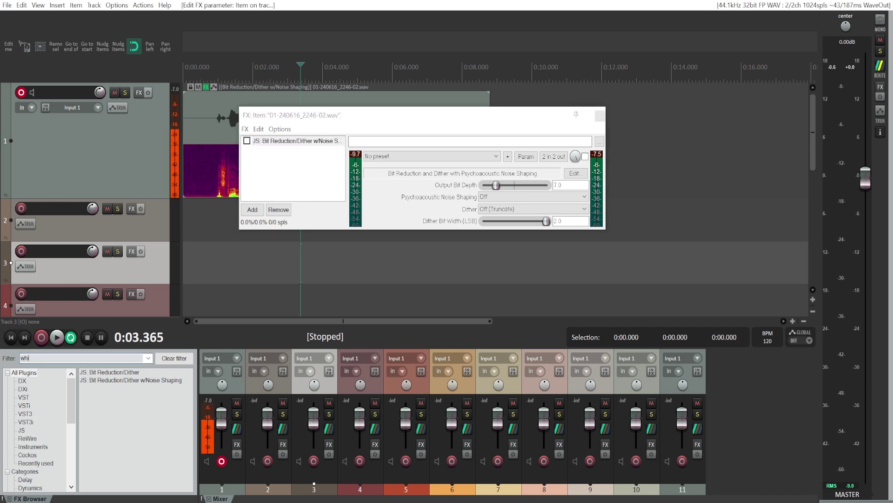
type("white no")
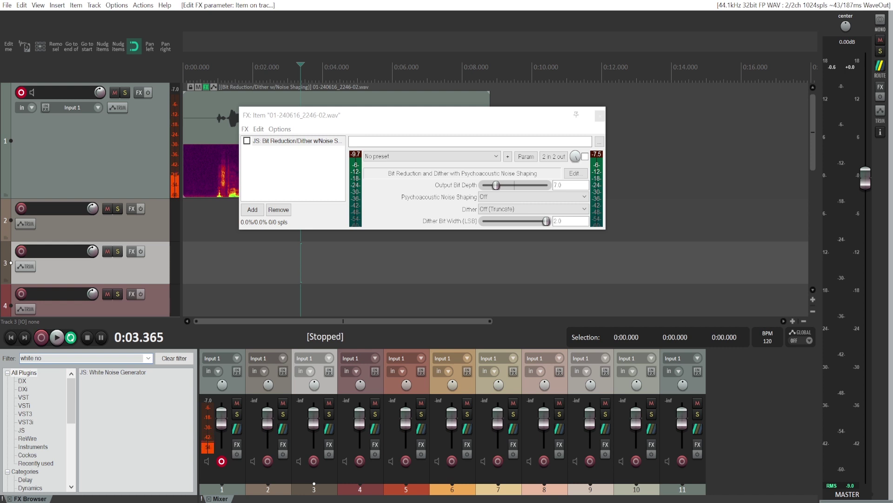
left_click_drag(114, 372, 215, 173)
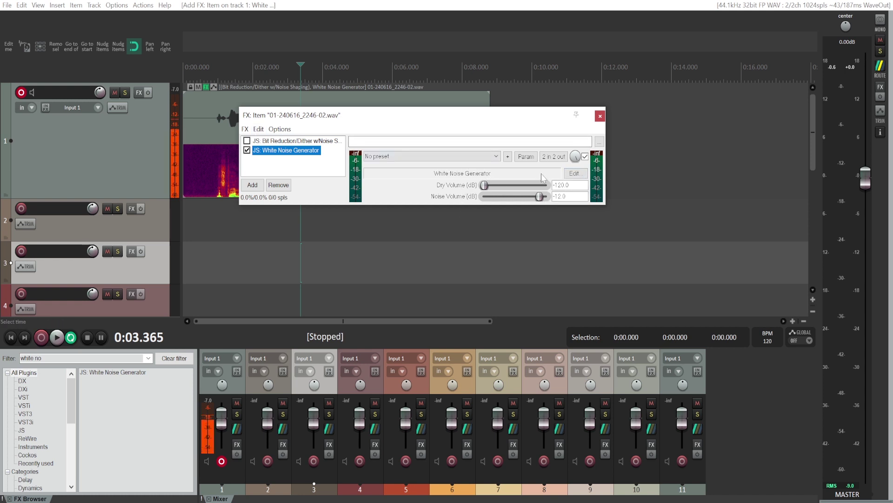
Audition the item with the White Noise Generator at its default volumes.
left_click(485, 186)
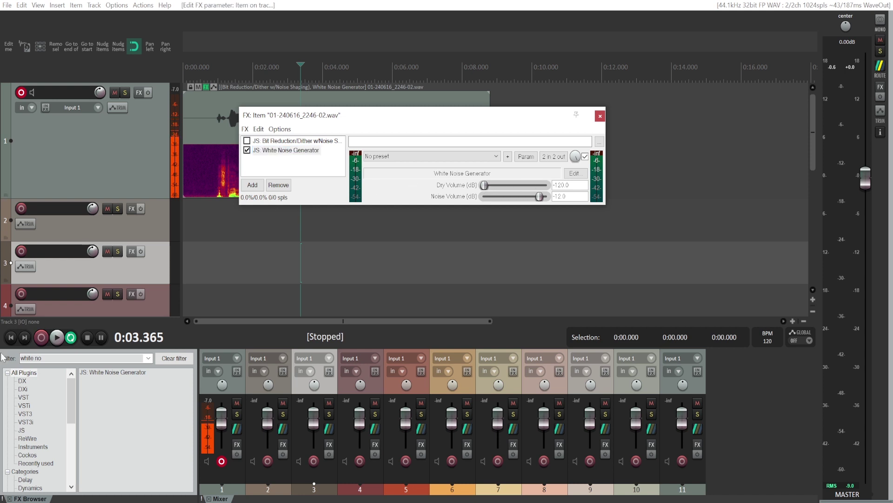
left_click(56, 338)
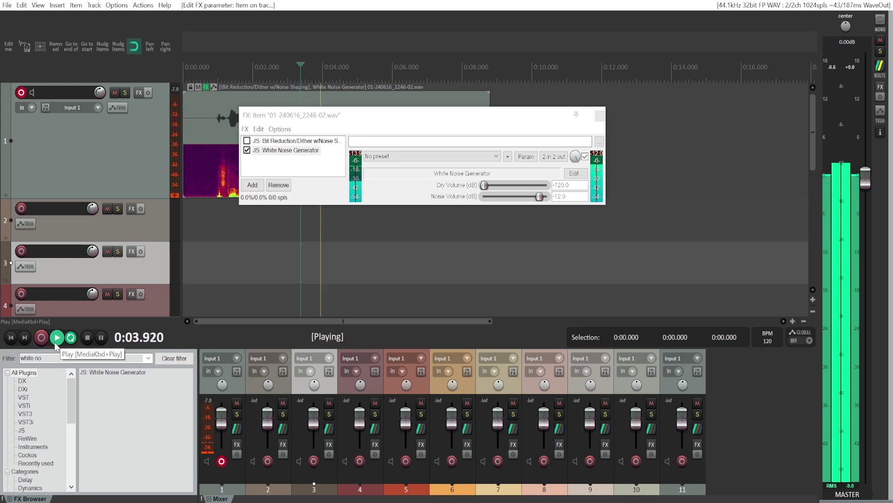
left_click(88, 338)
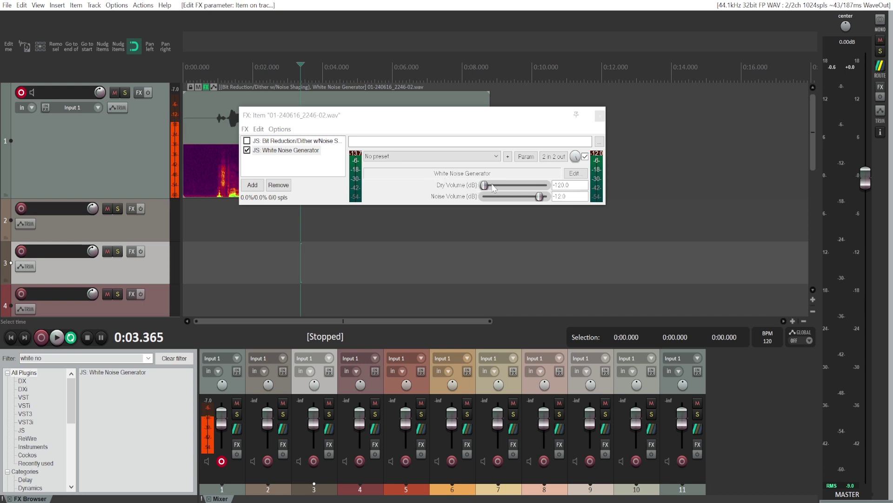
Set the White Noise Generator's dry volume to 0.0 dB and noise volume to -23.0 dB, auditioning the item in between.
left_click_drag(494, 188, 558, 186)
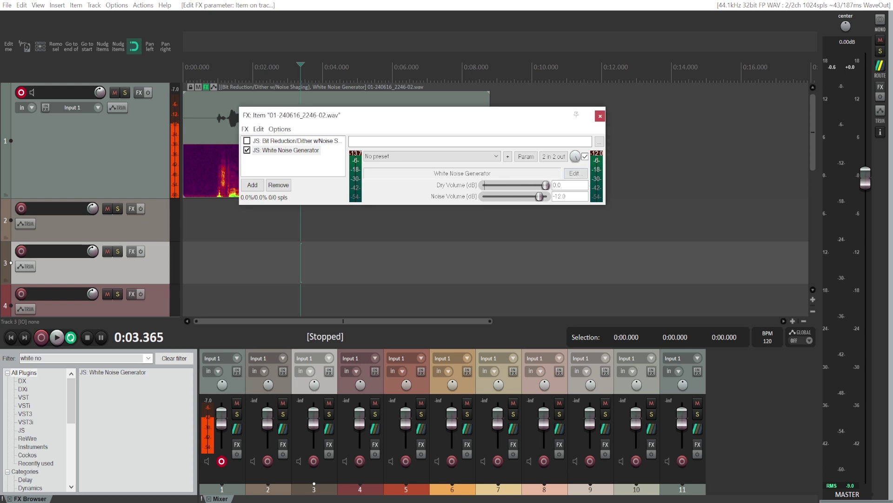
left_click(62, 339)
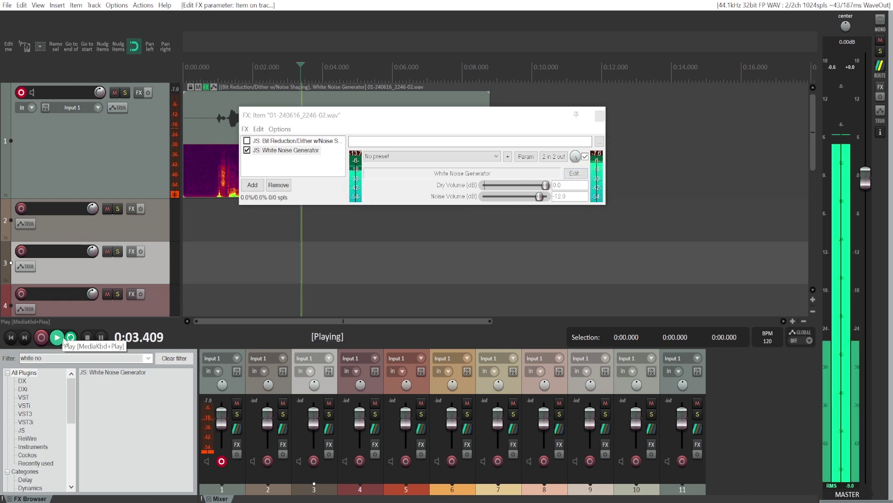
left_click(89, 337)
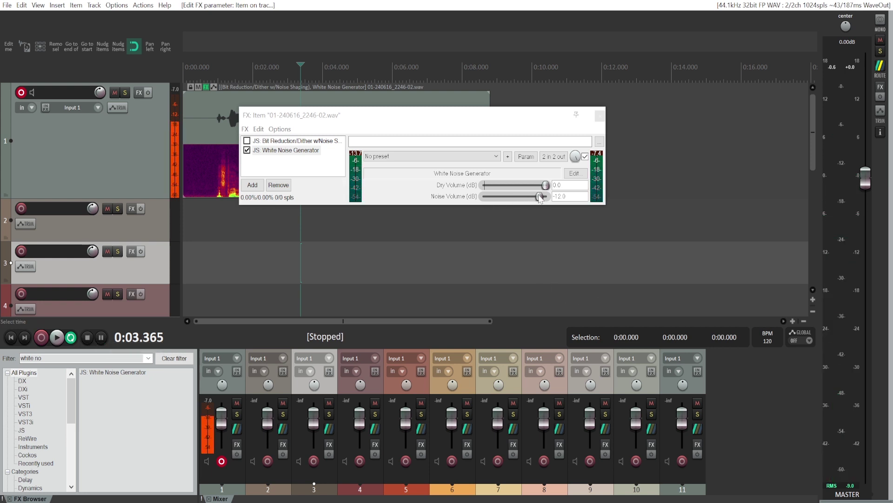
left_click_drag(540, 196, 538, 196)
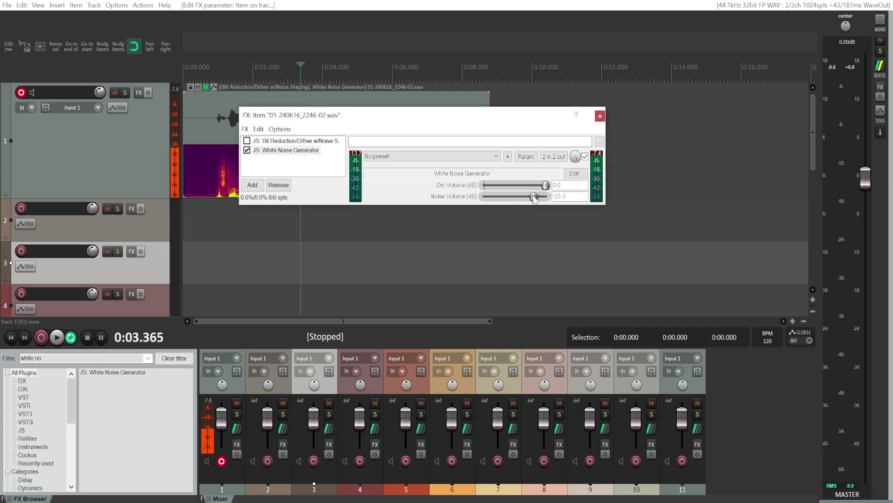
Audition the item with the White Noise Generator at its current settings and bypass that effect.
left_click(57, 337)
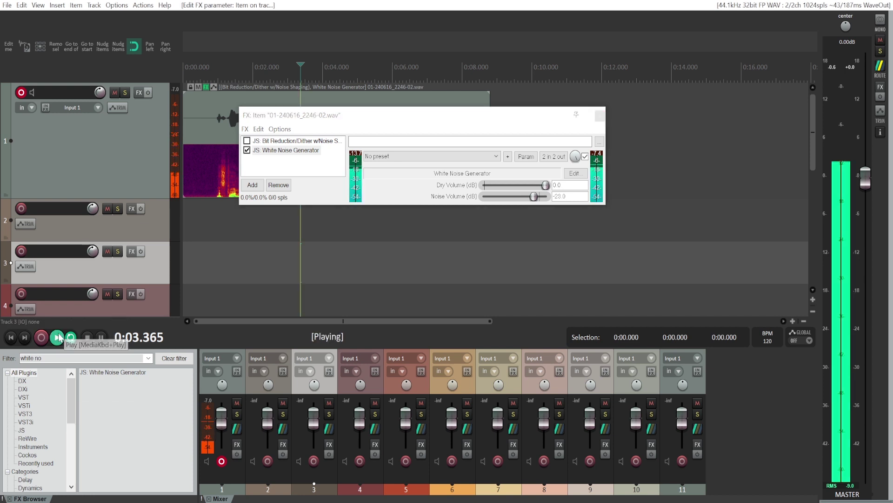
left_click(88, 337)
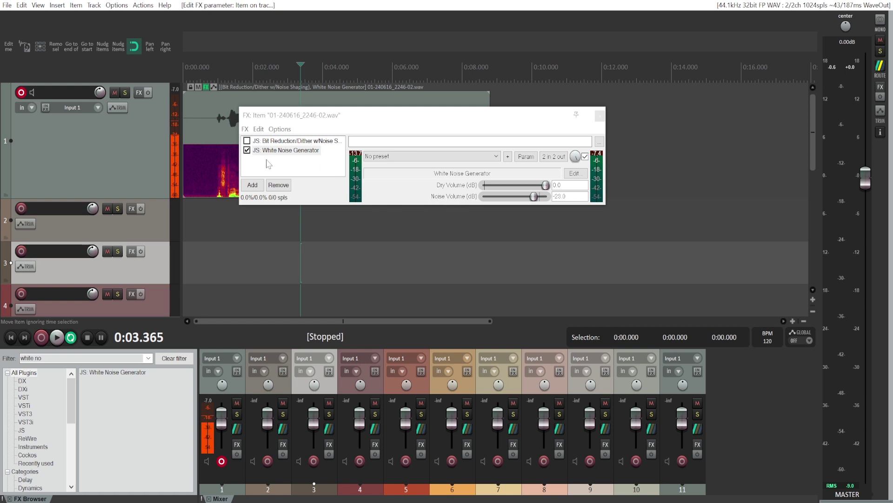
left_click(247, 150)
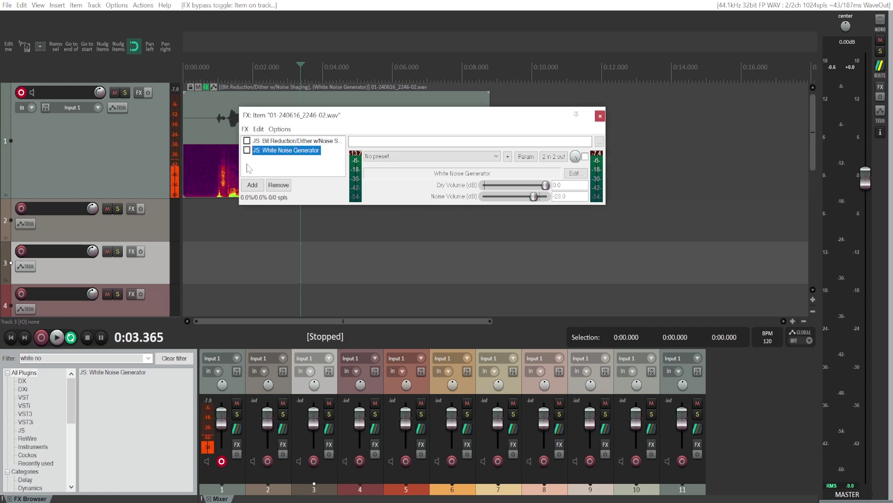
Filter the plug-ins by "disto" and add JS: Distortion (Fuzz) to the item.
double_click(38, 358)
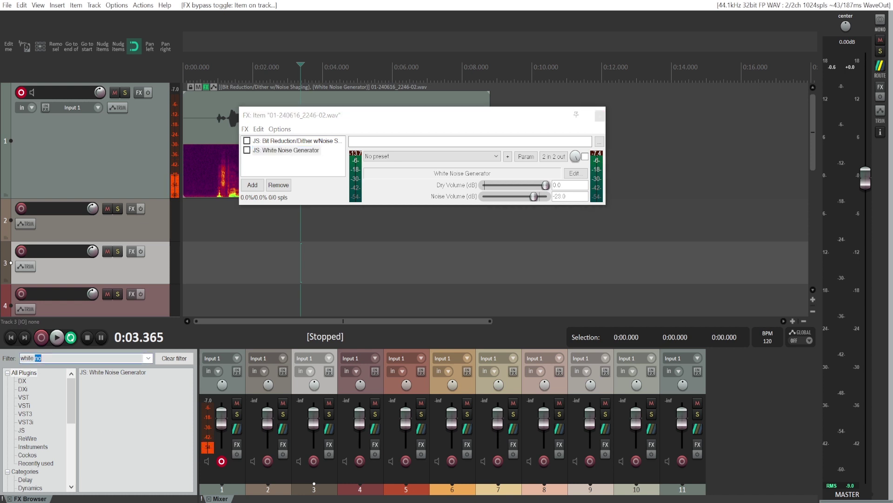
key("ctrl+a")
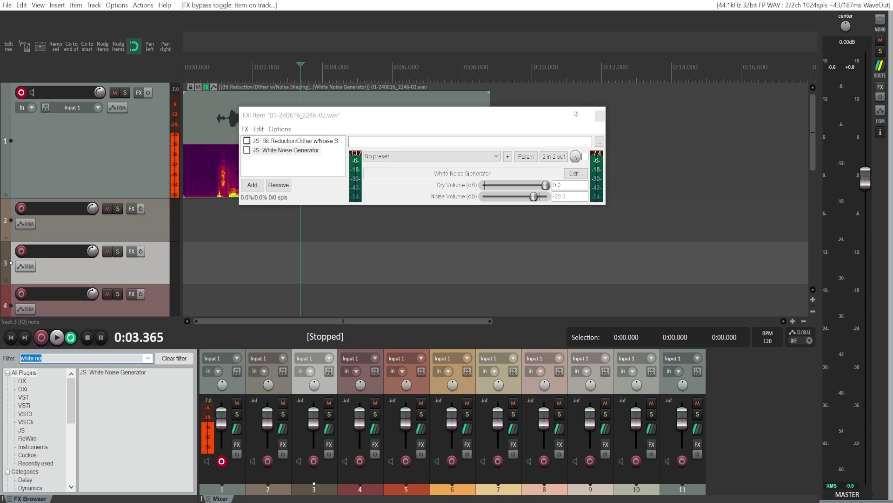
type("disto")
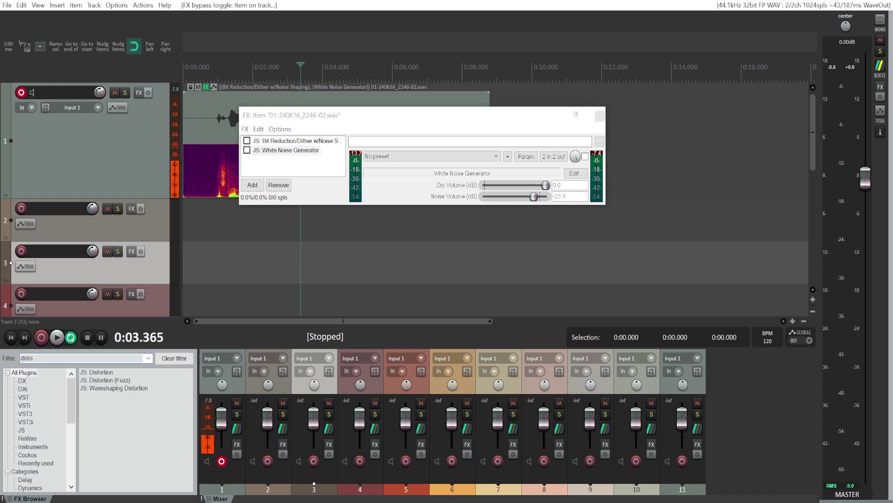
left_click_drag(115, 385, 214, 163)
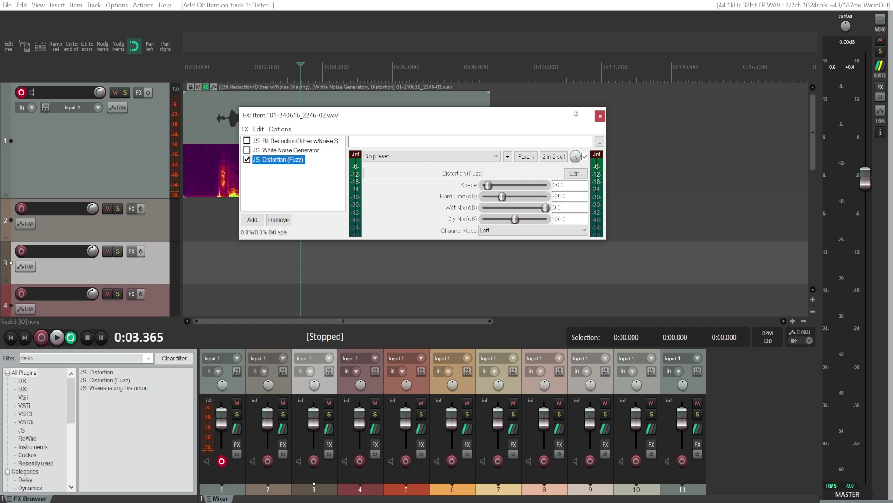
left_click_drag(498, 199, 497, 198)
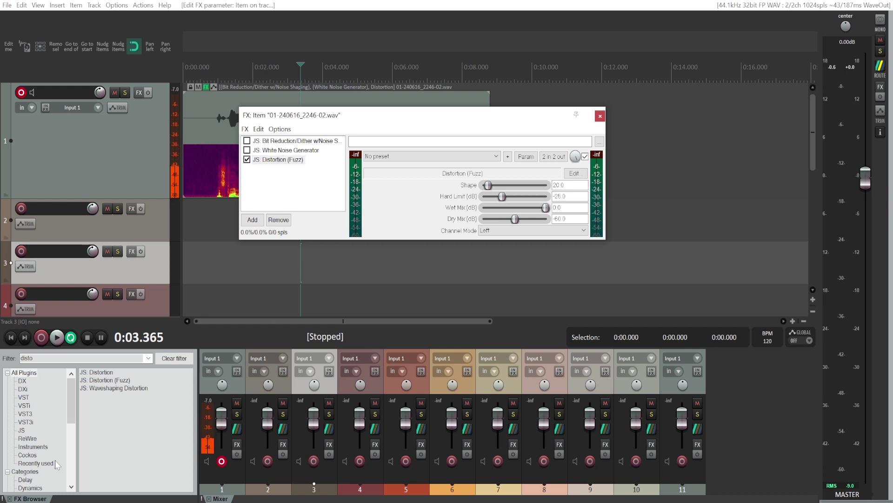
Set the Distortion (Fuzz) channel mode to Stereo, auditioning the item before and after the change.
left_click(56, 338)
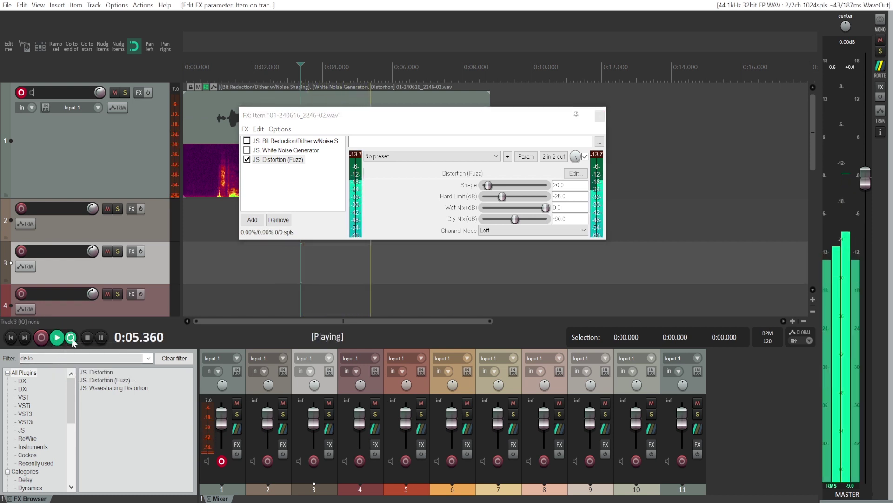
key("space")
left_click(499, 232)
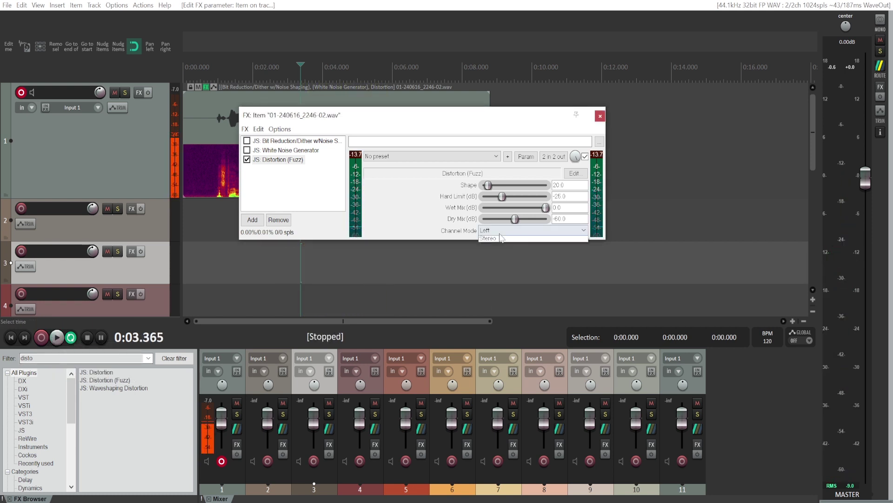
left_click(487, 255)
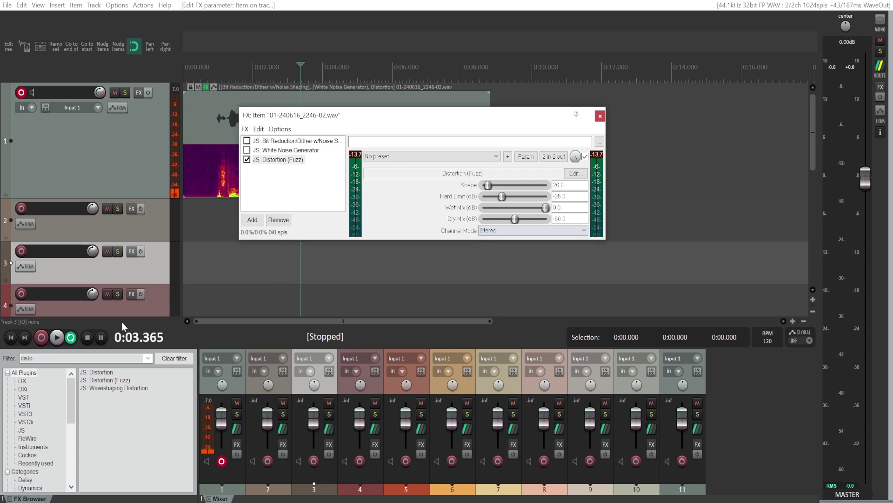
left_click(59, 340)
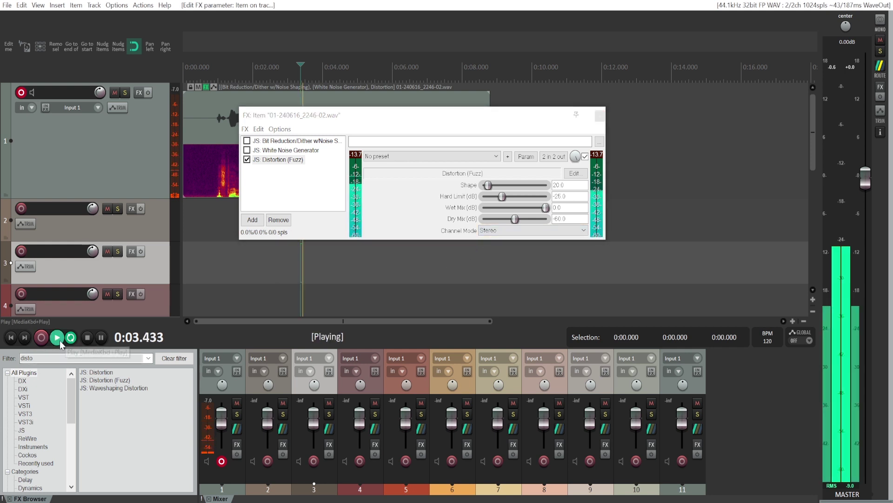
left_click(86, 338)
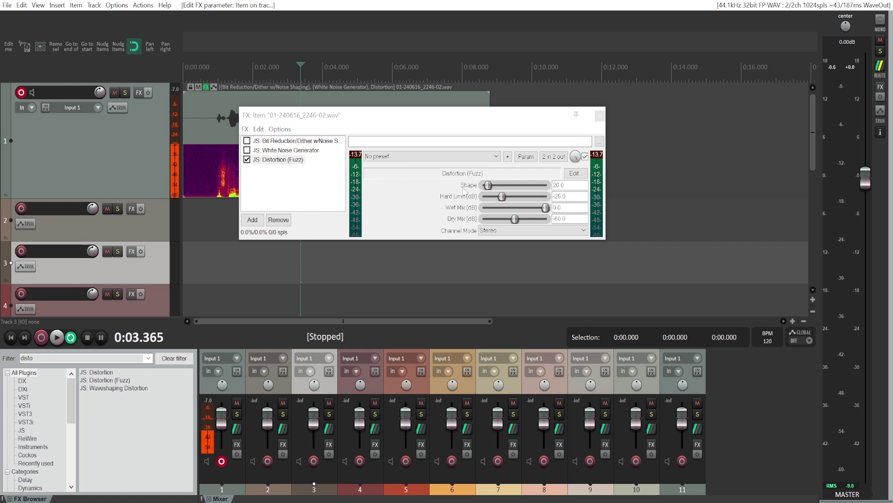
Try Distortion (Fuzz) with Shape at 194.0 and at 280.0 while auditioning the item.
left_click_drag(489, 185, 524, 186)
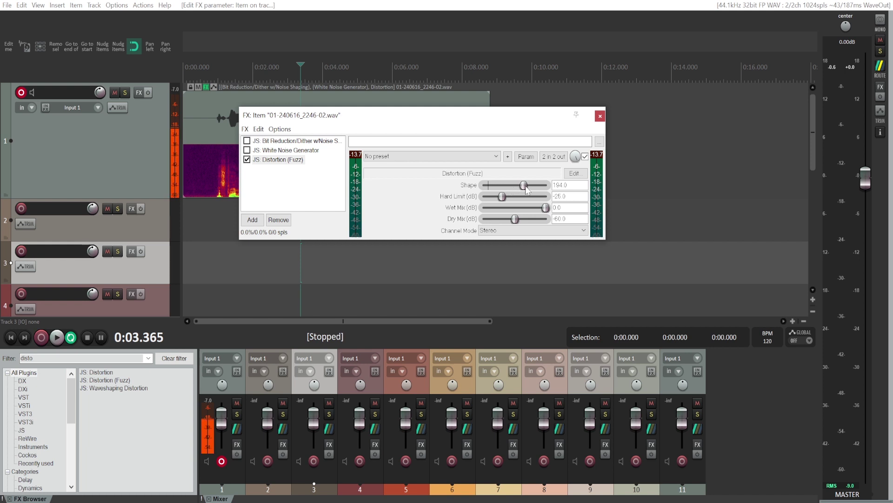
left_click(57, 338)
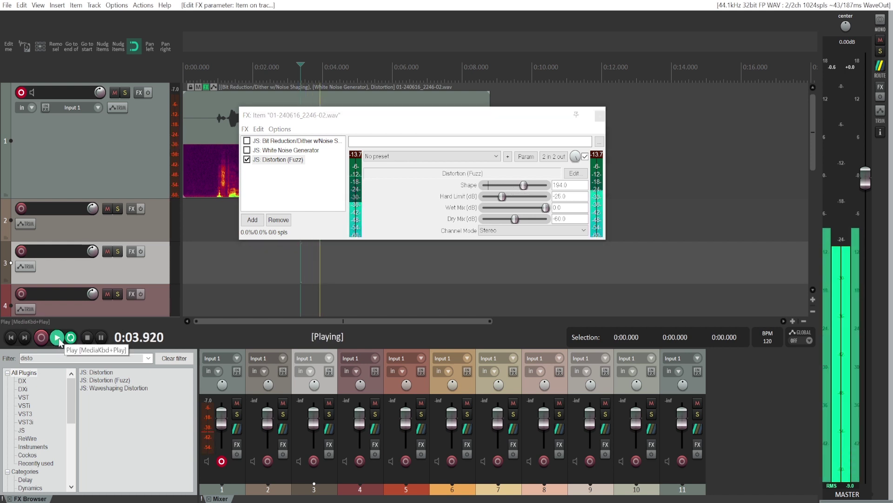
left_click_drag(524, 185, 542, 185)
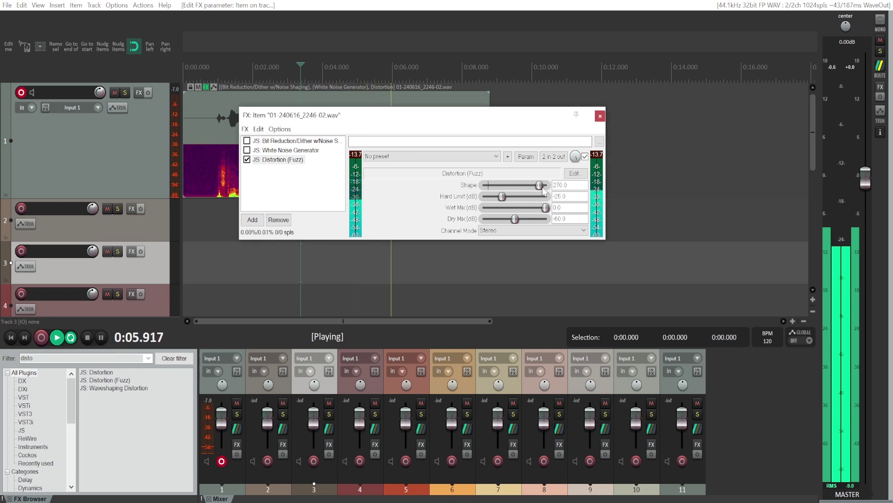
left_click(87, 337)
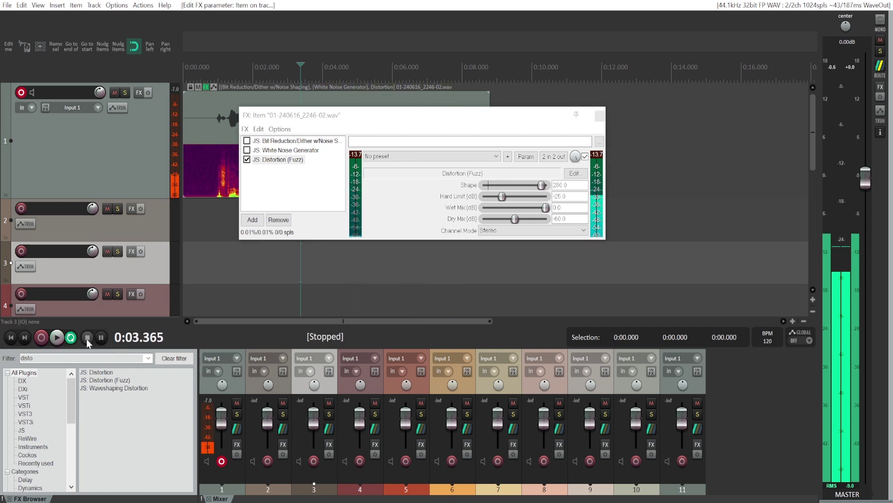
Set the Distortion (Fuzz) Shape to 1.0 and Hard Limit to -44.0 dB, auditioning the item.
left_click_drag(542, 185, 484, 190)
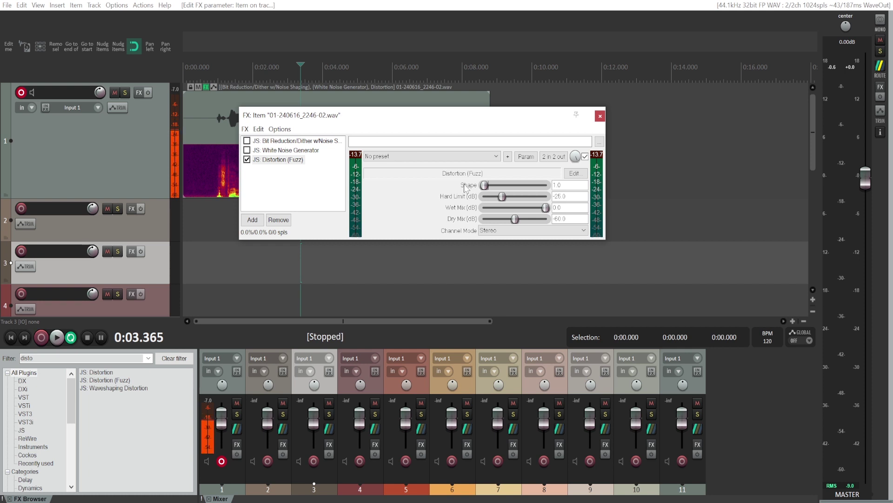
left_click(57, 337)
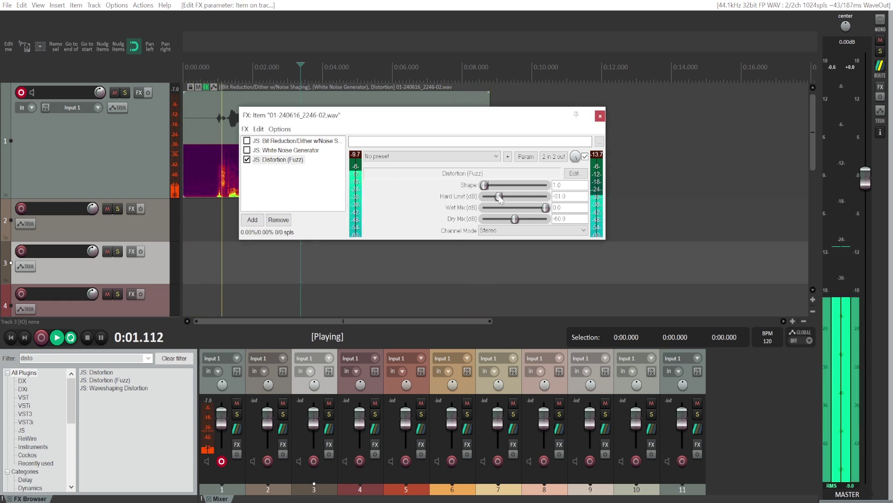
left_click_drag(502, 196, 494, 199)
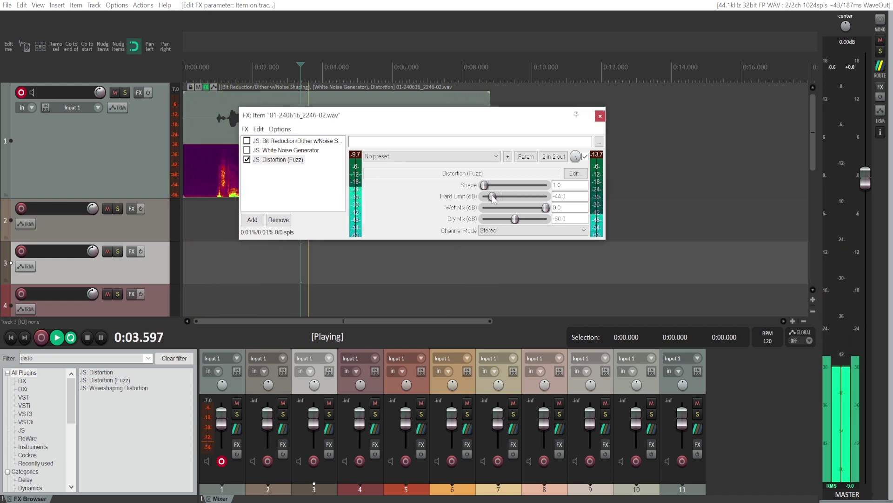
left_click(93, 338)
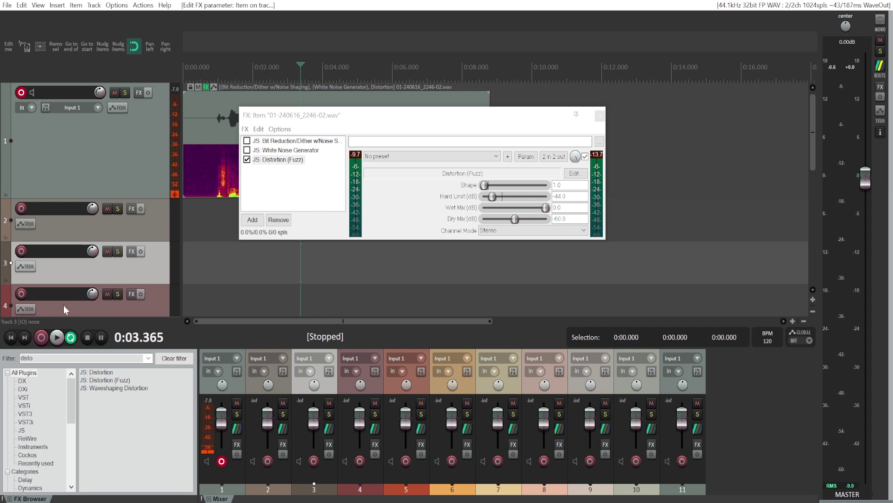
left_click(471, 189)
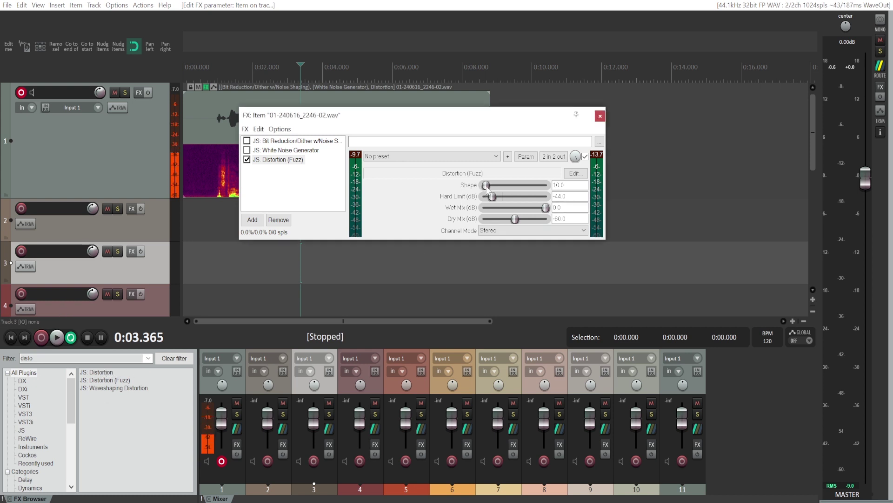
Add JS: Distortion to the item, and briefly view Distortion (Fuzz) in its own floating window.
left_click_drag(106, 372, 206, 165)
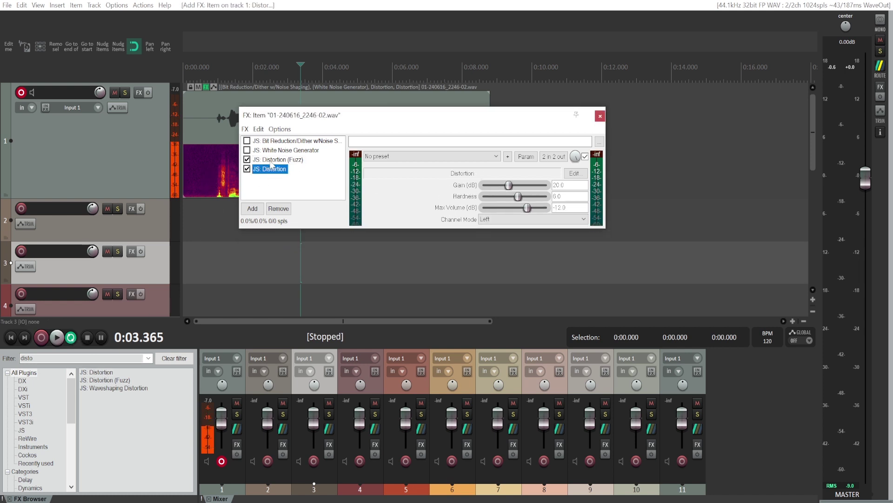
double_click(271, 161)
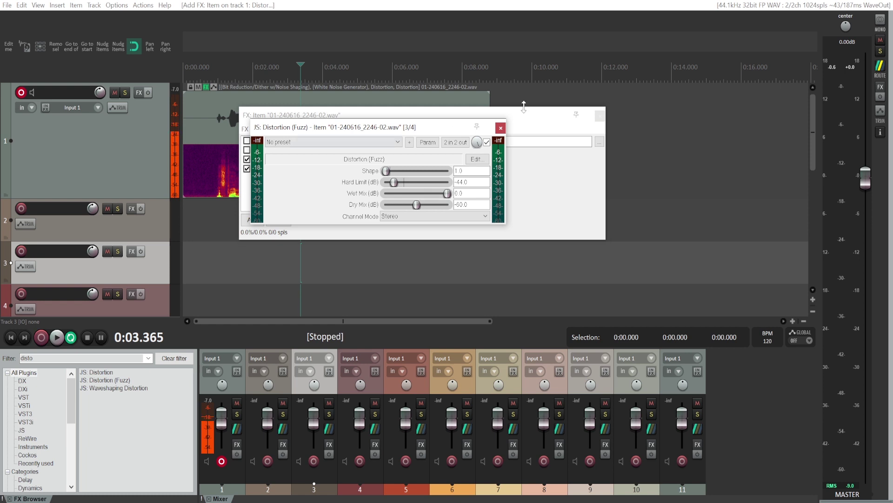
left_click_drag(383, 130, 423, 200)
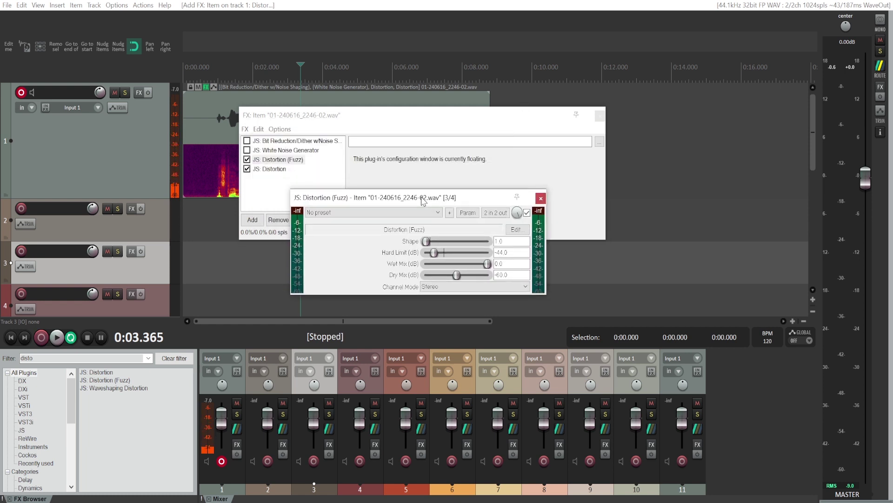
left_click(540, 199)
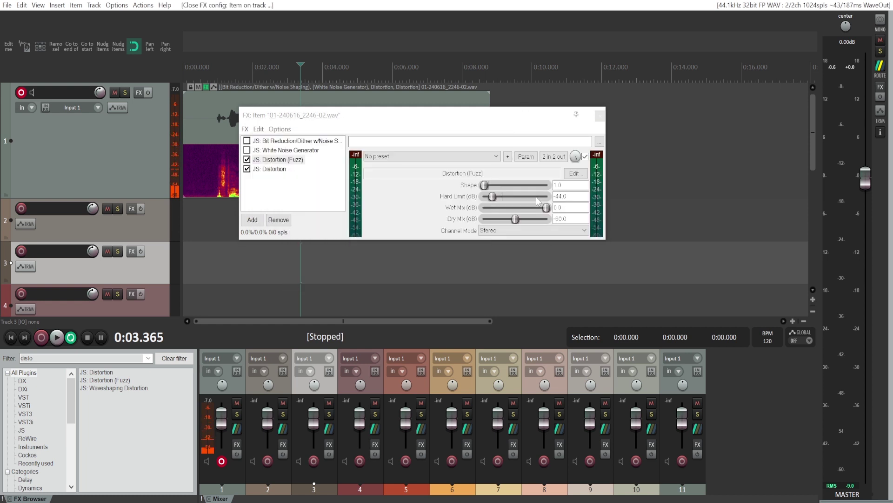
Compare the settings of Distortion (Fuzz) and Distortion, and bypass both effects.
left_click(272, 171)
left_click(293, 161)
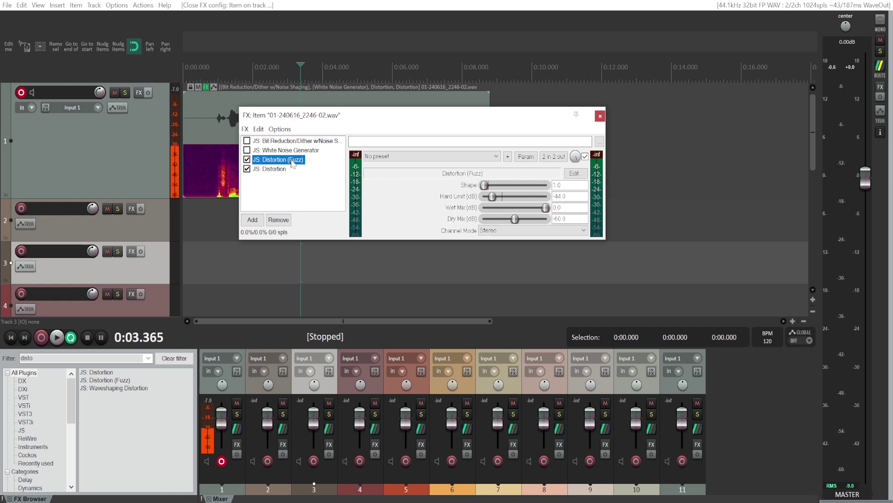
left_click(275, 172)
left_click(247, 168)
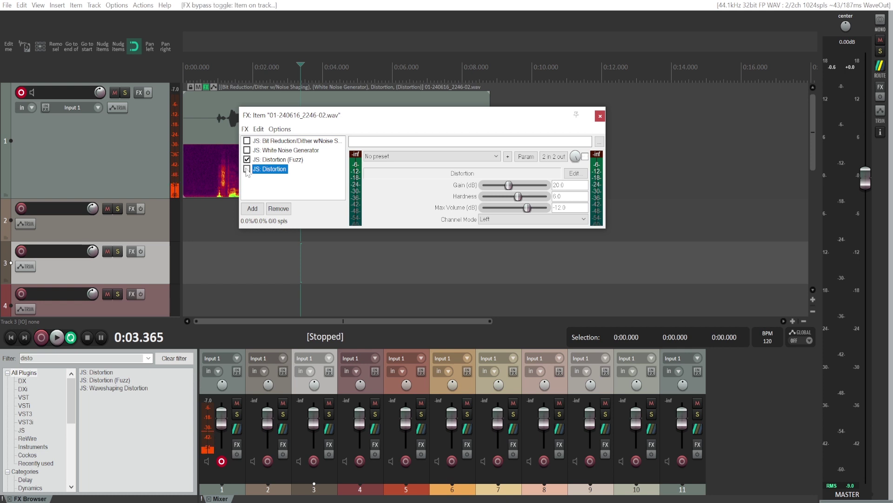
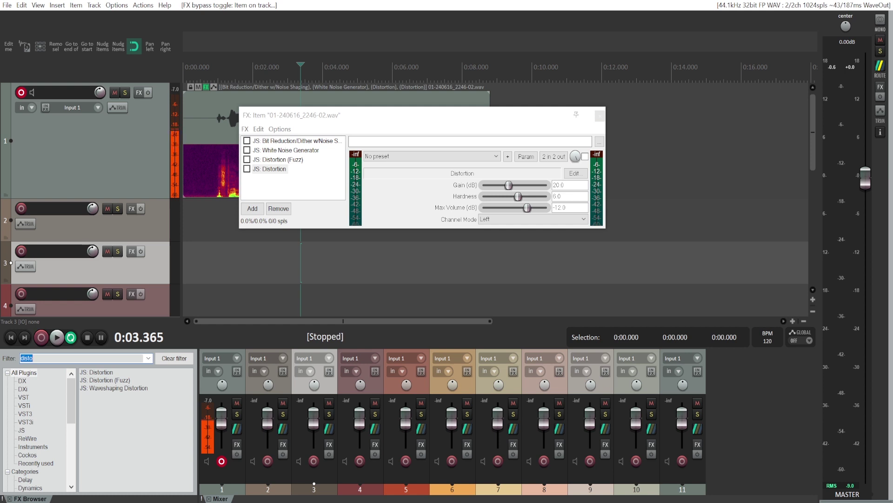
Filter the plug-ins by "reaeq", add VST: ReaEQ (Cockos) to the item, and enlarge the effects window to show all its controls.
type("eq")
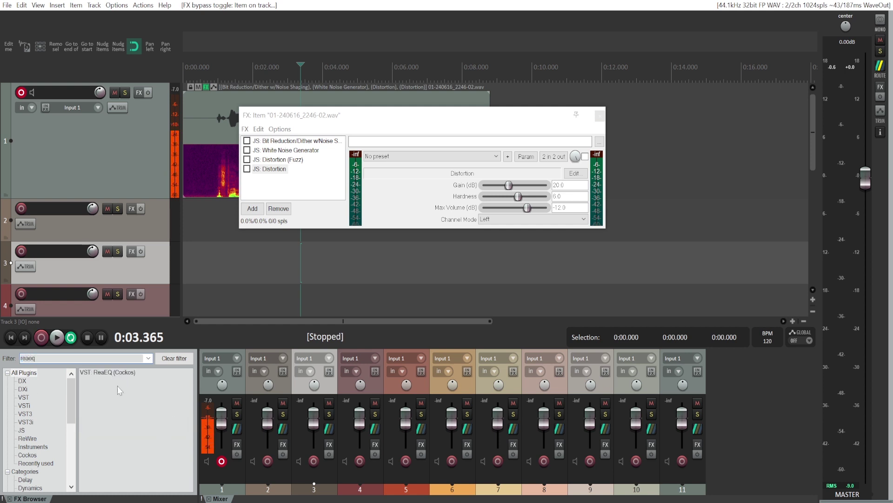
left_click_drag(103, 373, 219, 175)
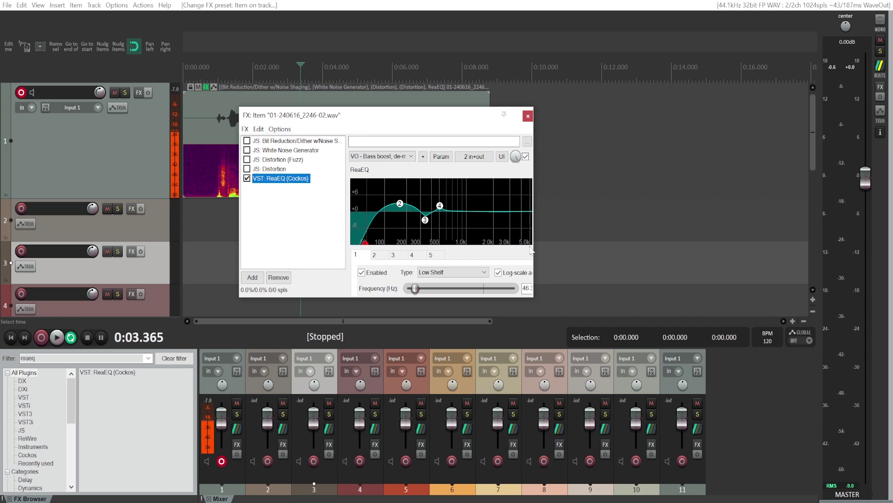
left_click_drag(535, 258, 733, 258)
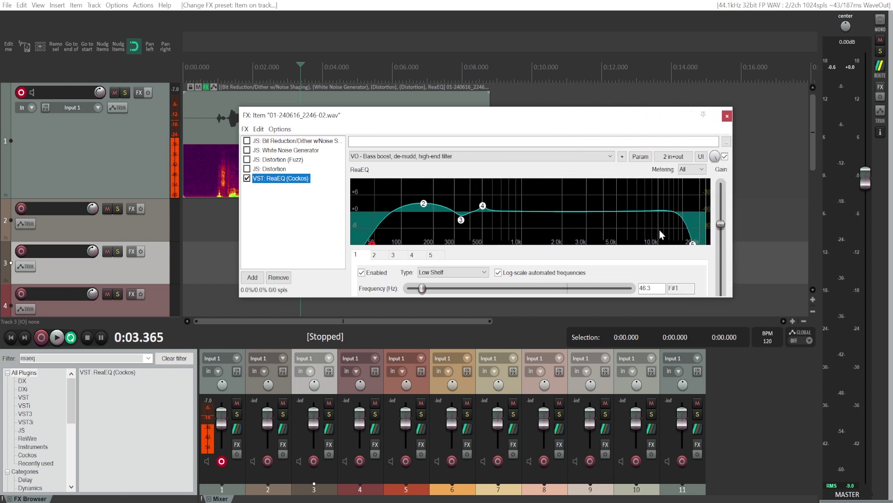
left_click_drag(670, 299, 670, 357)
left_click_drag(536, 124, 525, 88)
left_click_drag(649, 320, 650, 340)
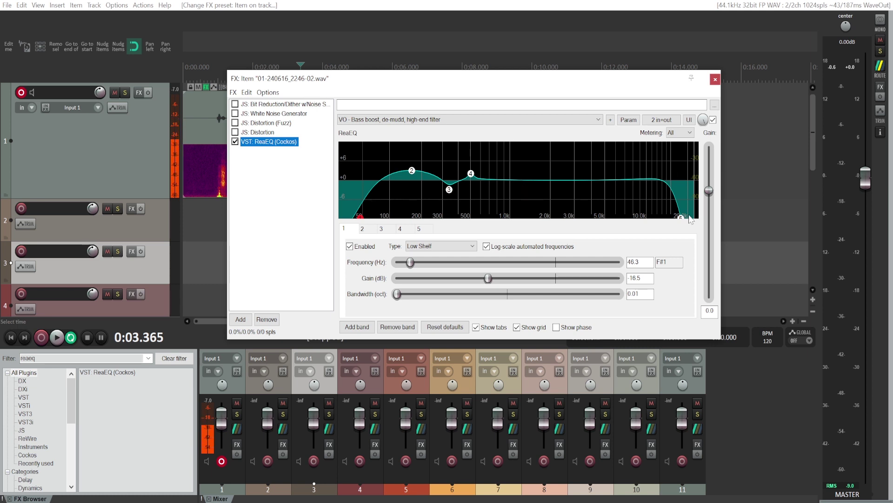
Change the filter type of ReaEQ band 1 to High Shelf.
left_click(436, 249)
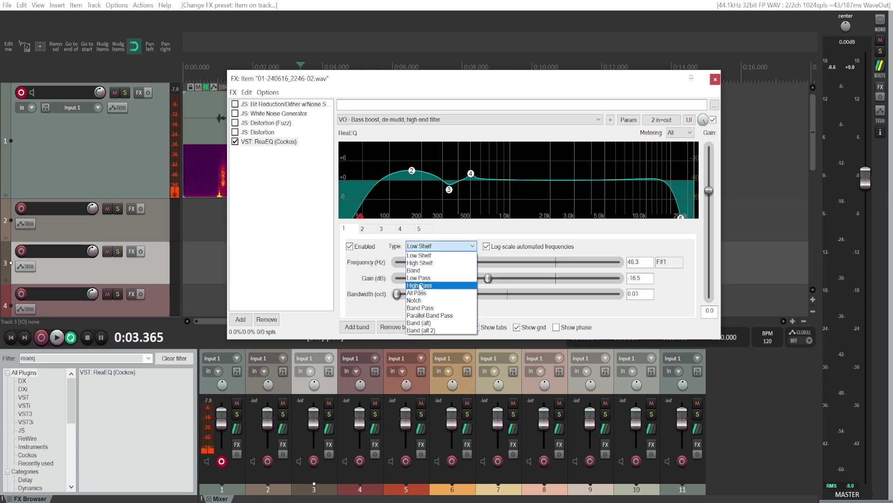
left_click(428, 267)
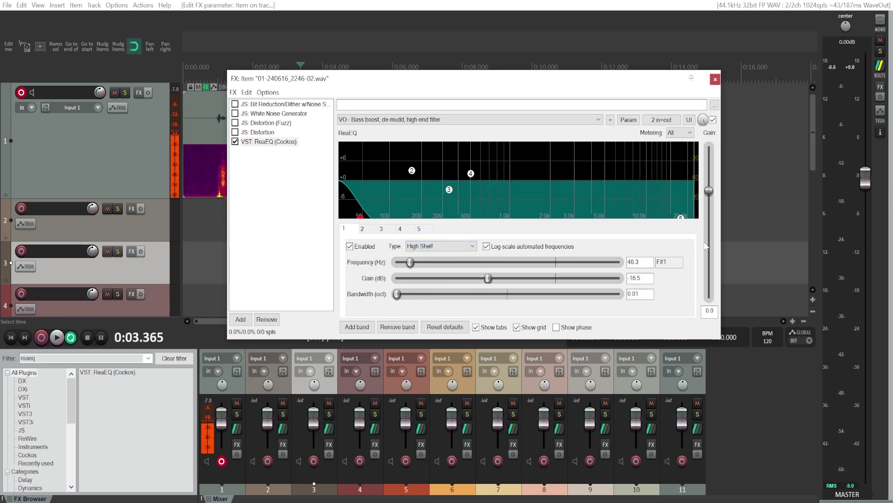
Look at the settings of ReaEQ band 5 and reset the ReaEQ preset to the factory default.
left_click(419, 228)
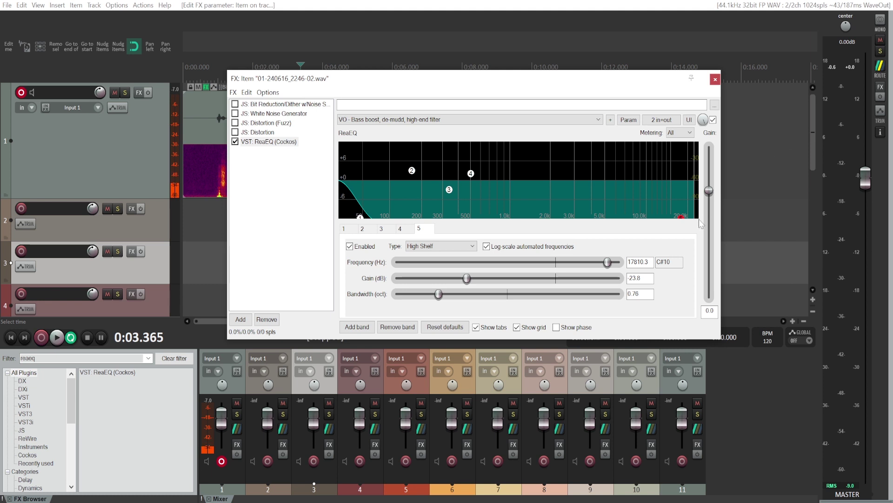
left_click(469, 119)
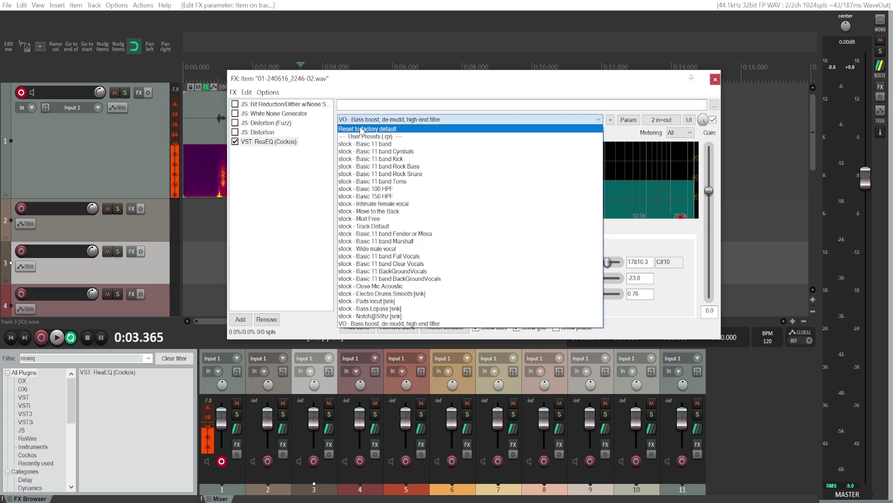
left_click(359, 130)
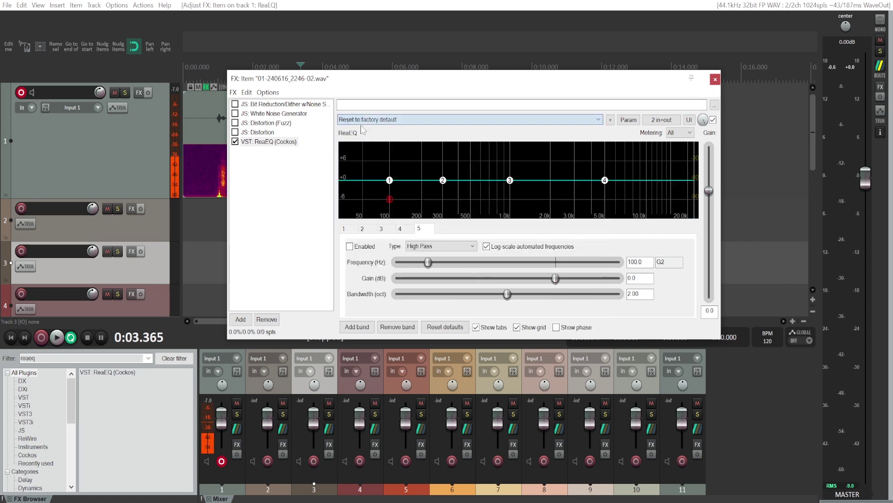
Pull the ReaEQ high shelf of band 4 down to about -11.3 dB at 585 Hz, and move band 3 to a lower frequency.
left_click(605, 181)
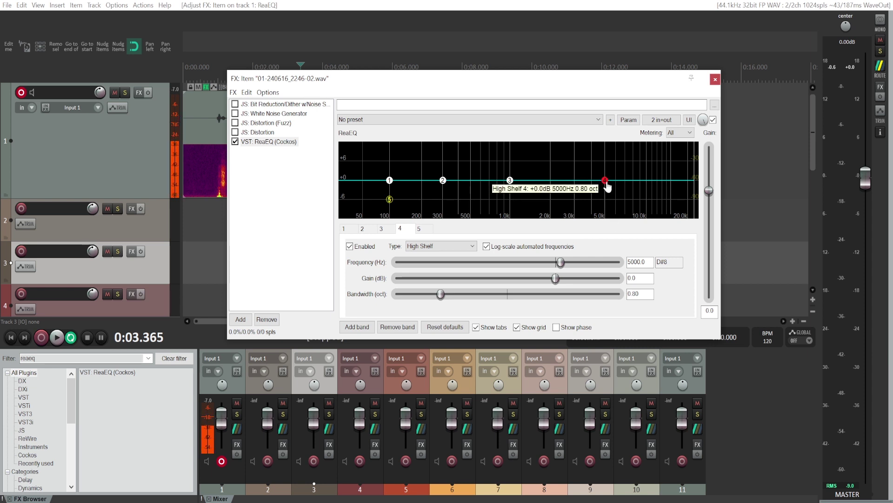
left_click_drag(606, 184, 524, 226)
left_click_drag(510, 180, 462, 186)
left_click_drag(526, 217, 480, 214)
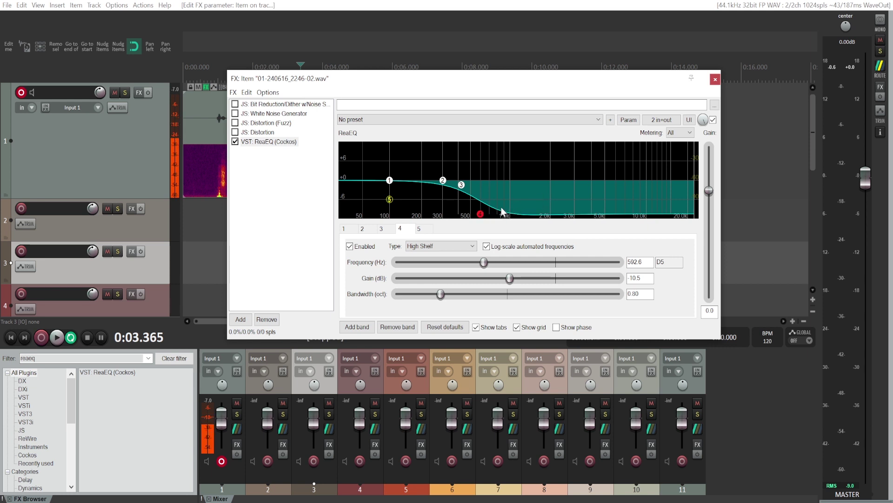
left_click_drag(480, 219, 479, 221)
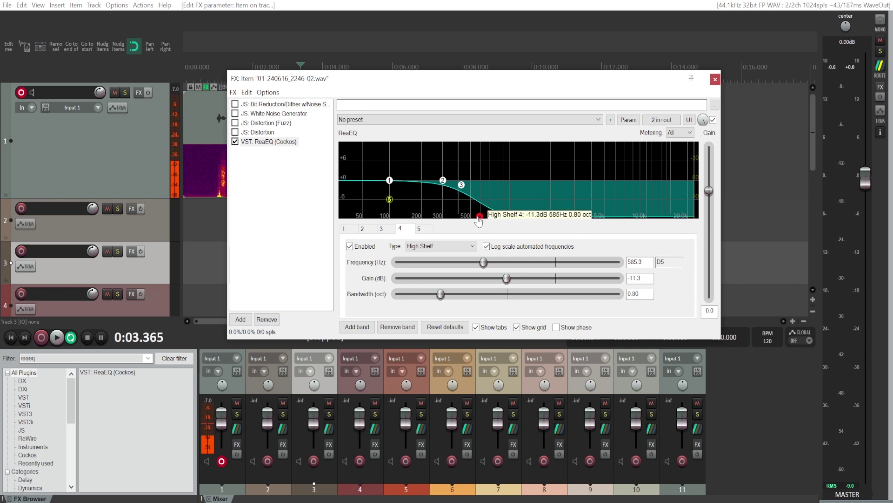
Play the item while moving band 2 to about 188 Hz at +0.7 dB and band 4 to about 200.7 Hz at -120 dB, and pause playback.
left_click(58, 338)
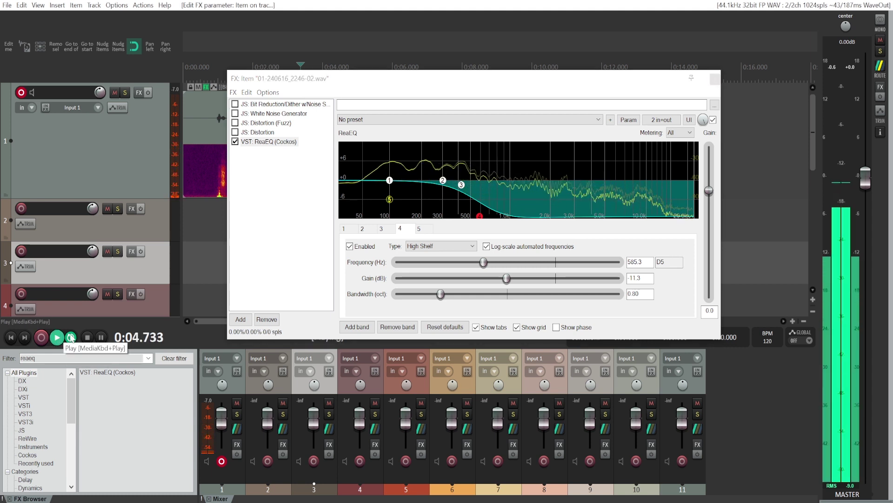
left_click_drag(442, 180, 419, 182)
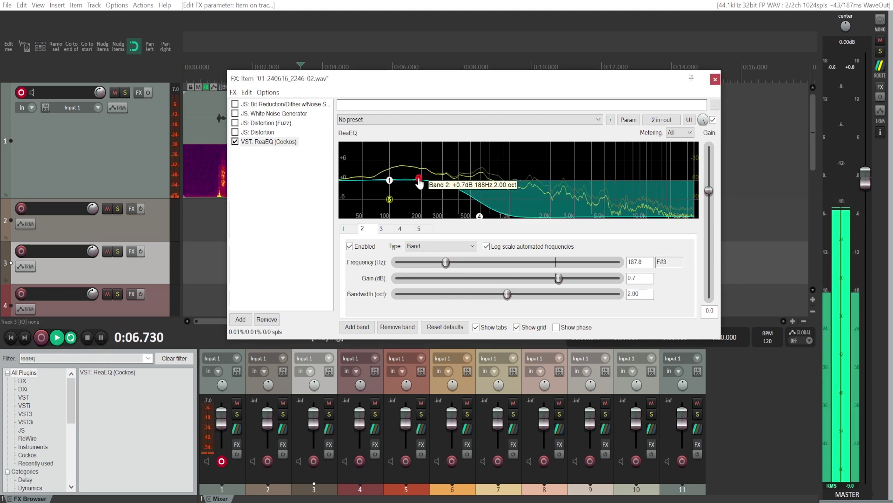
left_click_drag(480, 216, 421, 233)
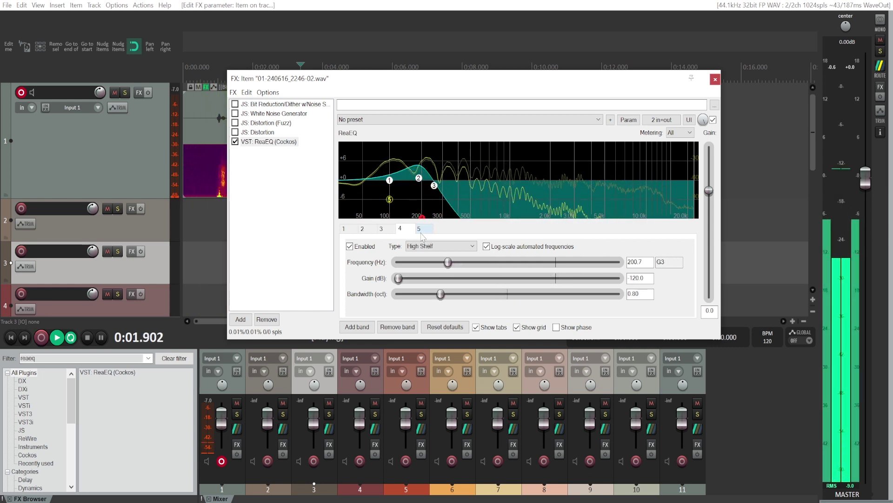
left_click(90, 343)
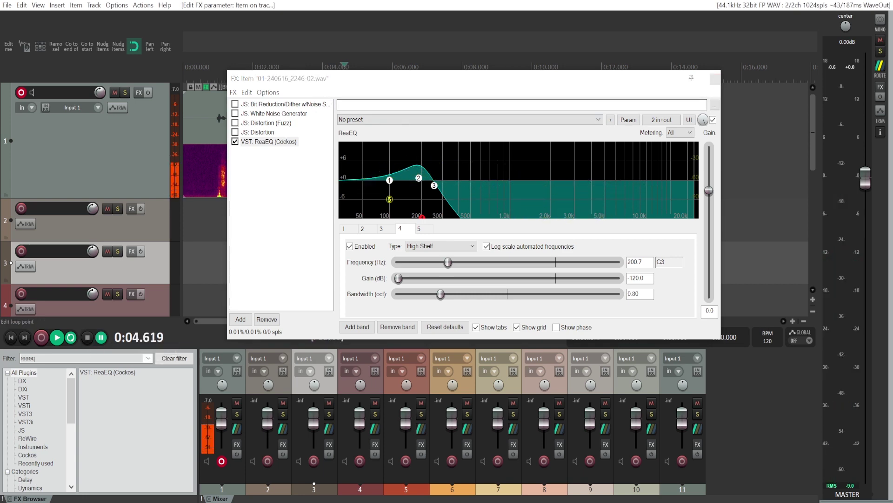
Reset ReaEQ to the factory default and choose Low Shelf as the filter type of band 4.
left_click(356, 119)
left_click(356, 133)
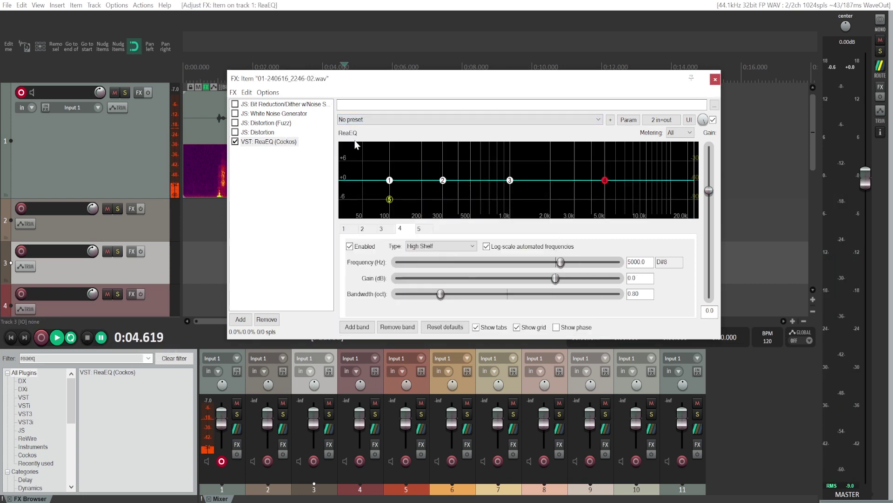
left_click(421, 245)
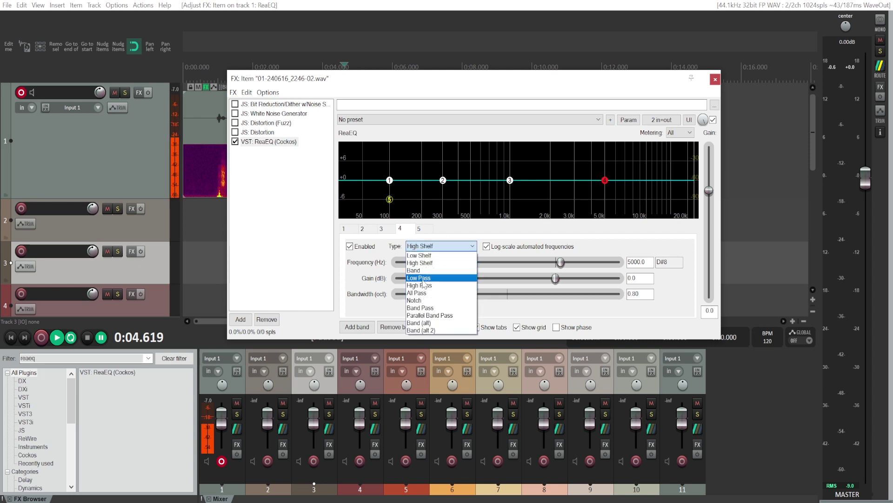
left_click(424, 255)
Lower the band 1 low shelf to -120 dB at about 5162 Hz, move bands 2 and 3 to higher frequencies, and listen to the item.
left_click_drag(389, 180, 443, 218)
left_click_drag(443, 180, 518, 187)
left_click_drag(439, 217, 606, 226)
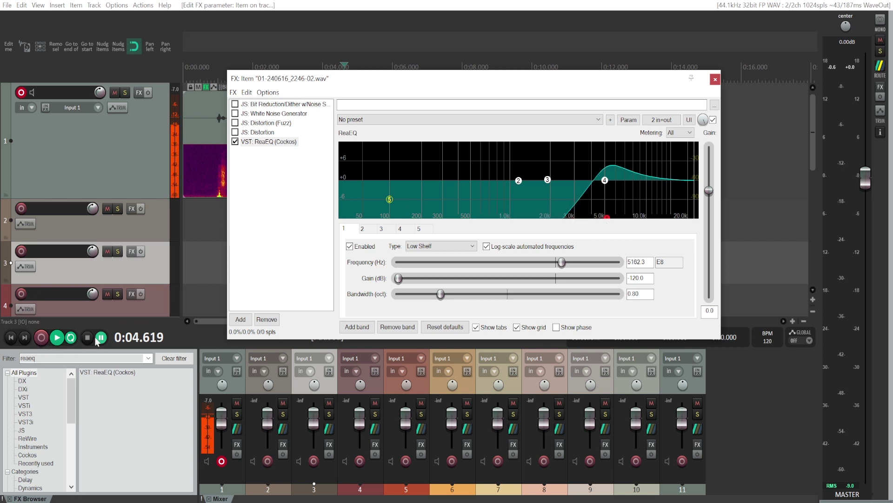
left_click(56, 336)
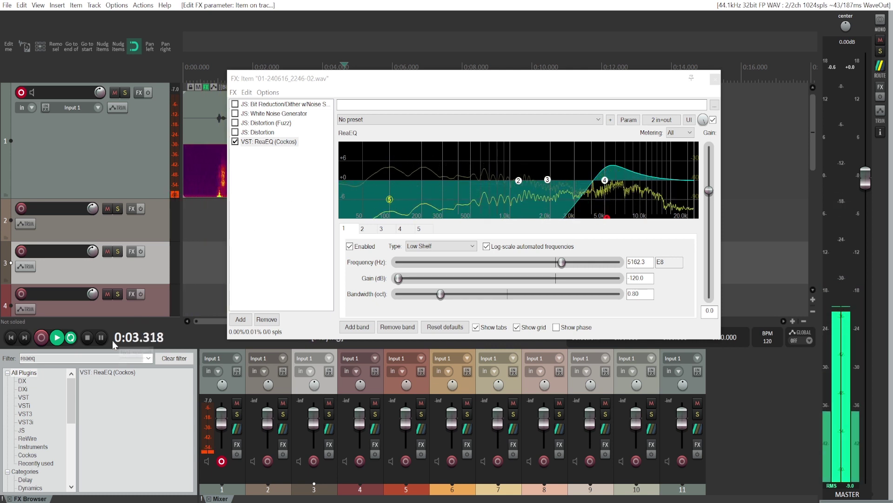
left_click(88, 339)
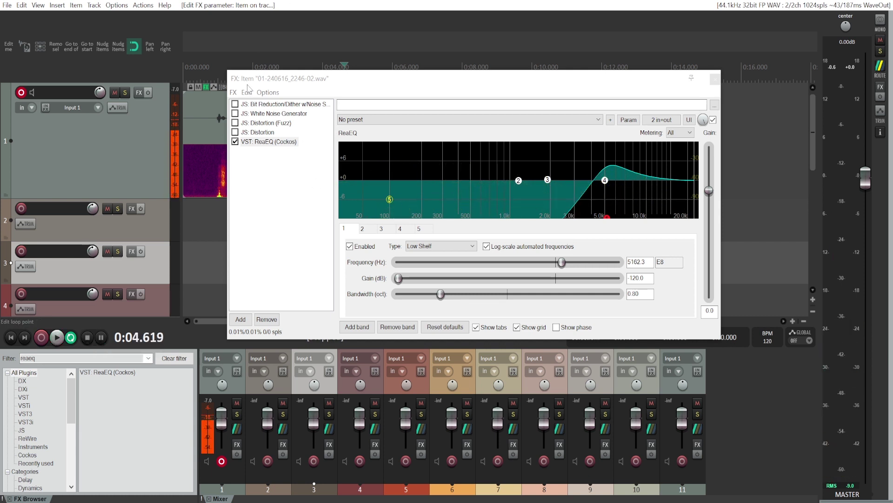